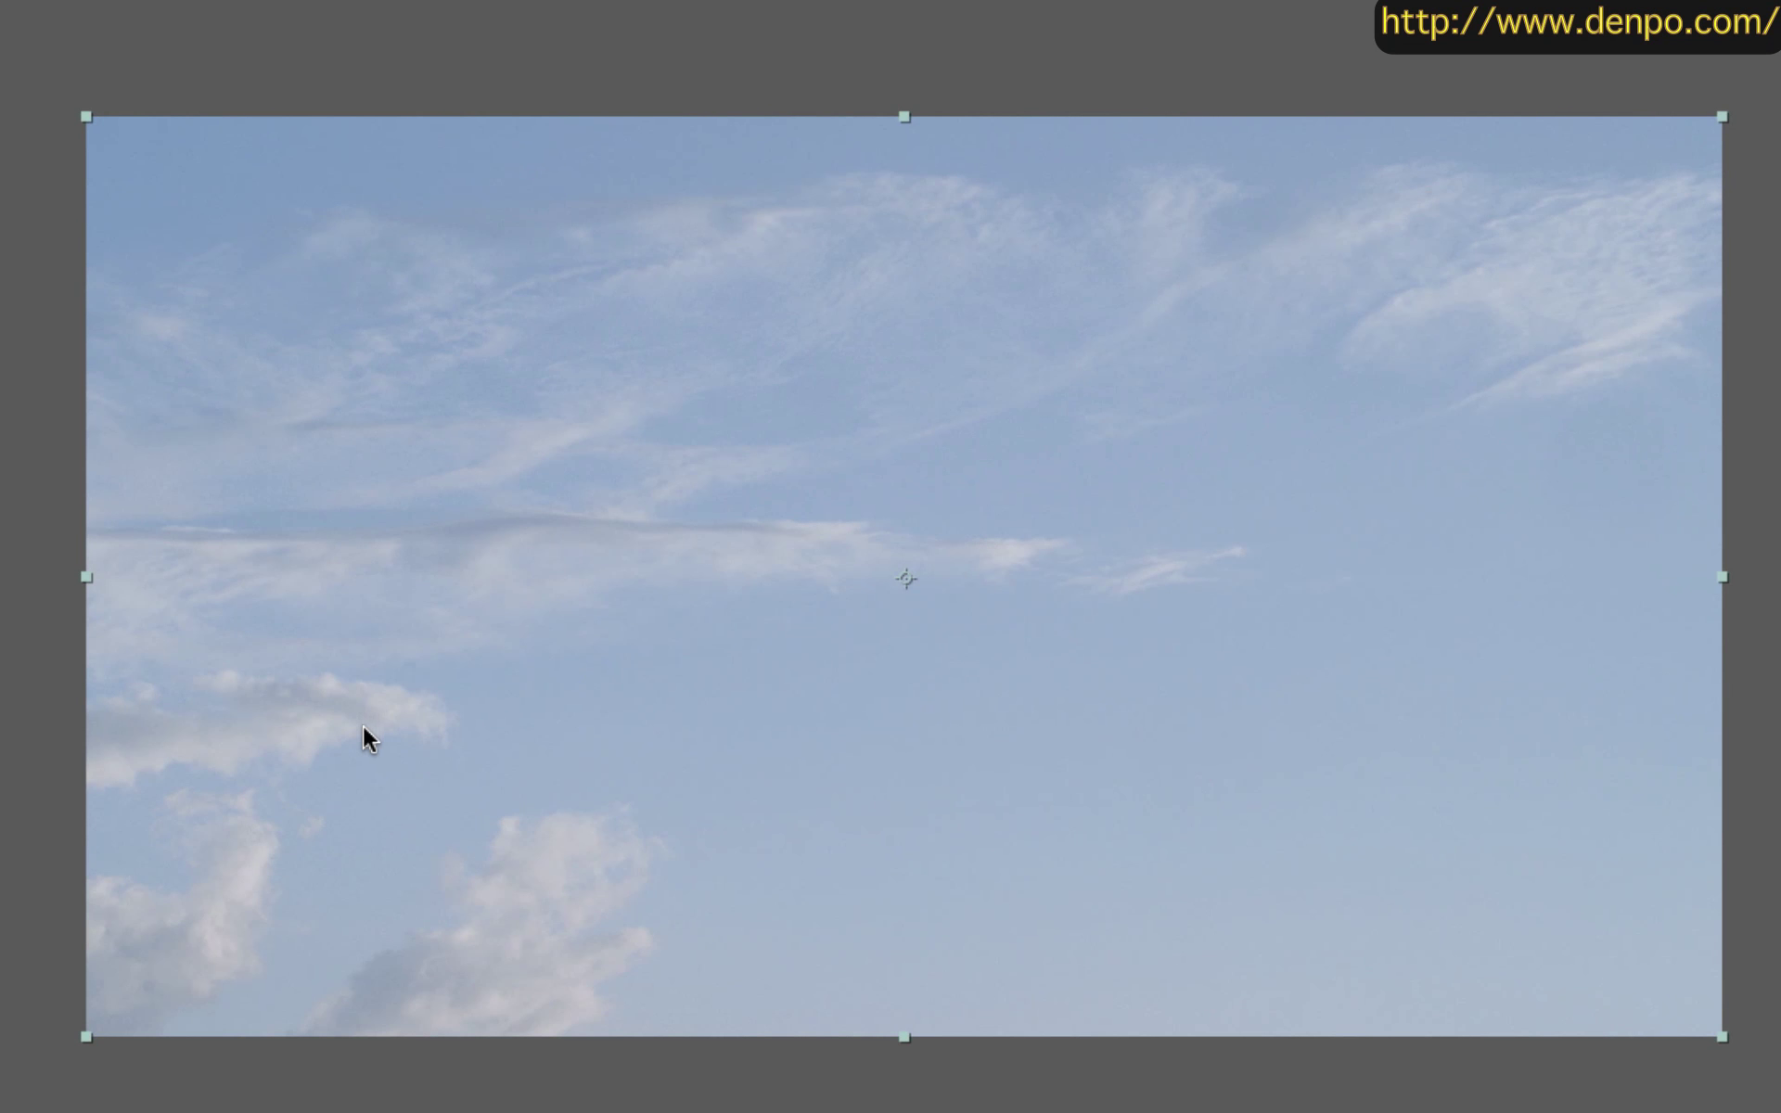
# Step: Draw a rectangular mask over the lower-left sky on sky.mov and invert it
pyautogui.hotkey('ctrl', 'shift', 'a')
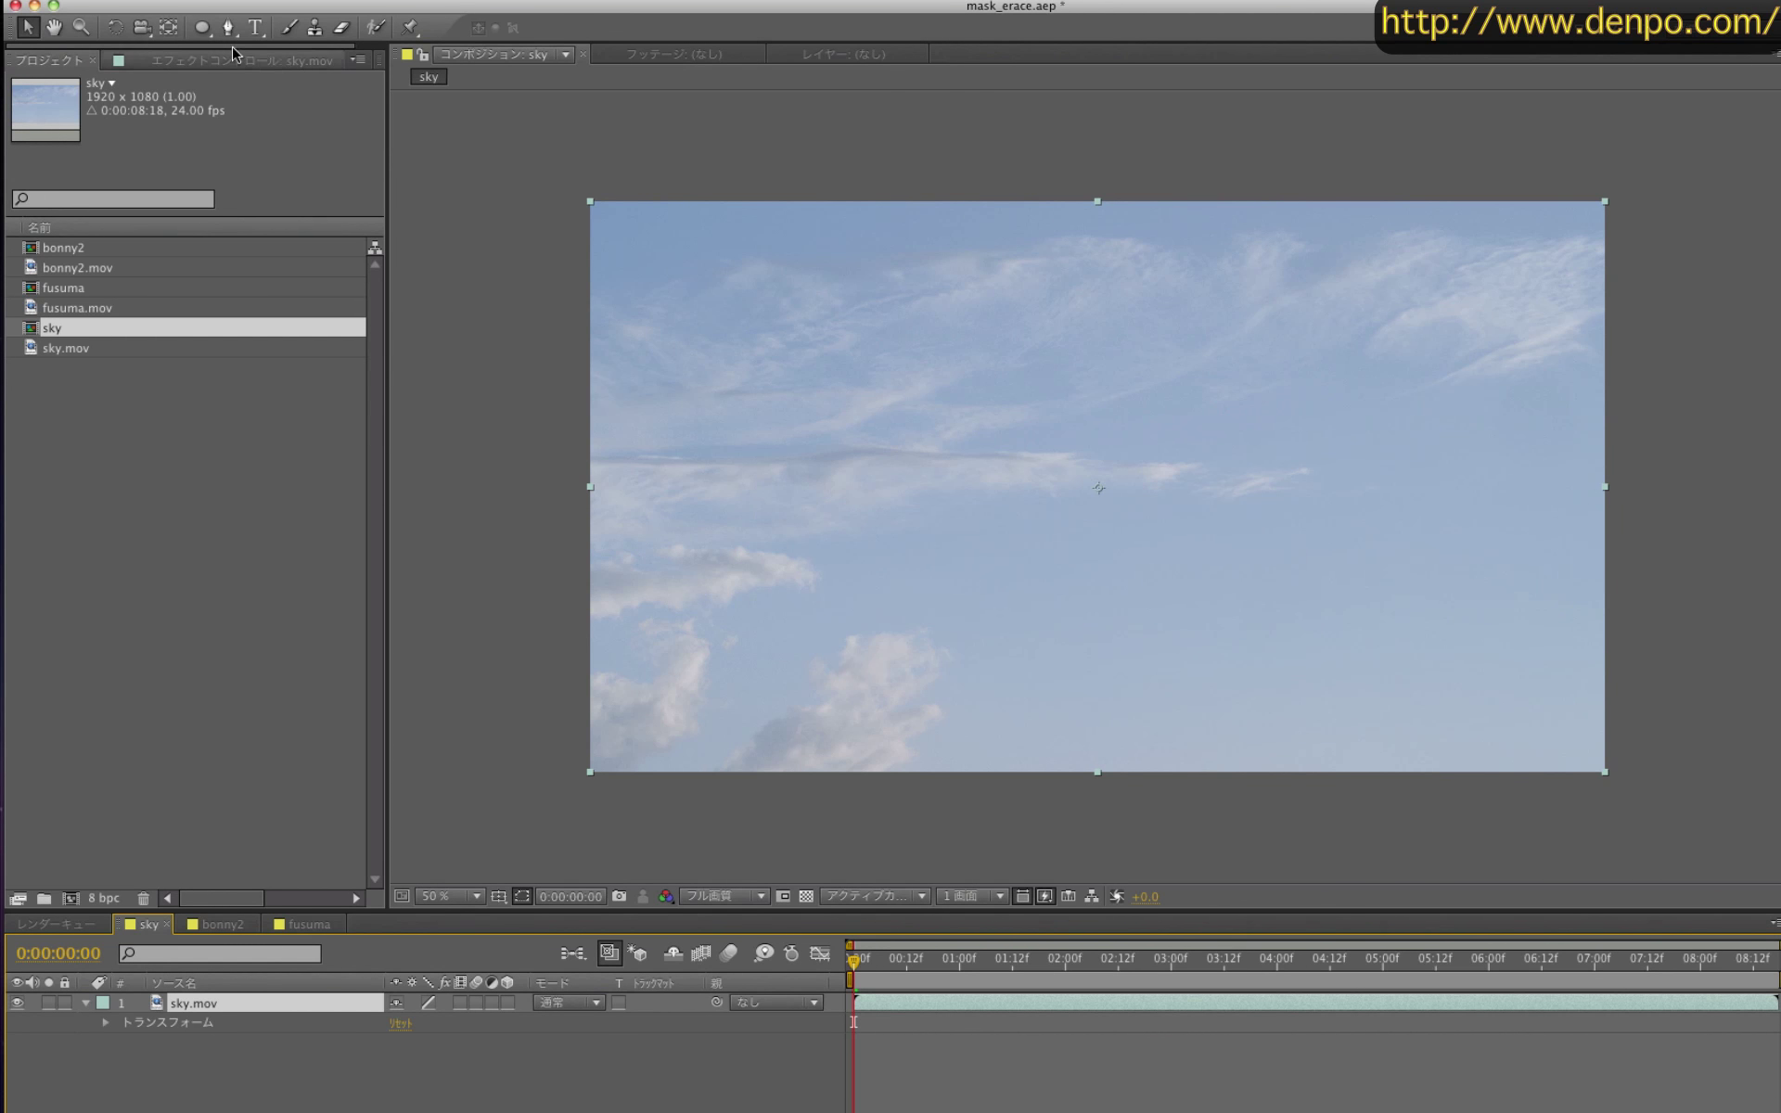
pyautogui.click(198, 25)
pyautogui.moveTo(198, 25); pyautogui.dragTo(260, 31)
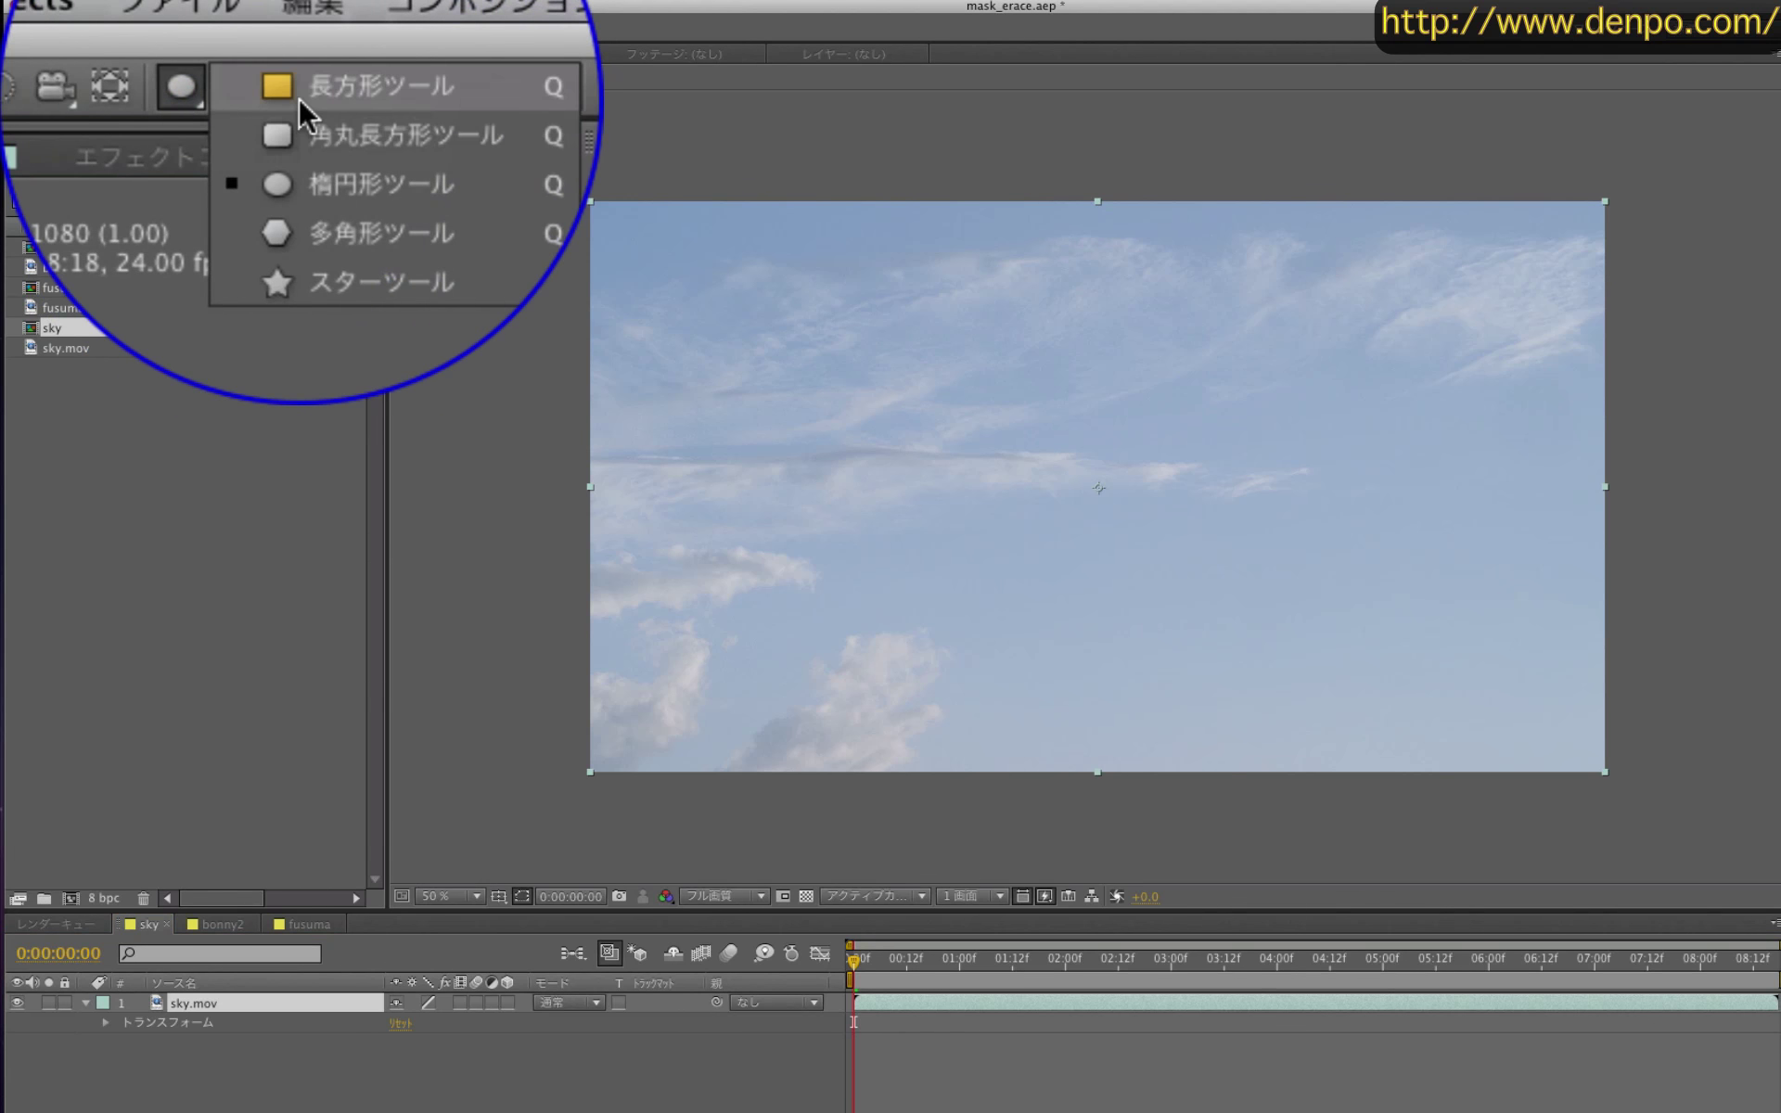
pyautogui.moveTo(577, 549); pyautogui.dragTo(981, 776)
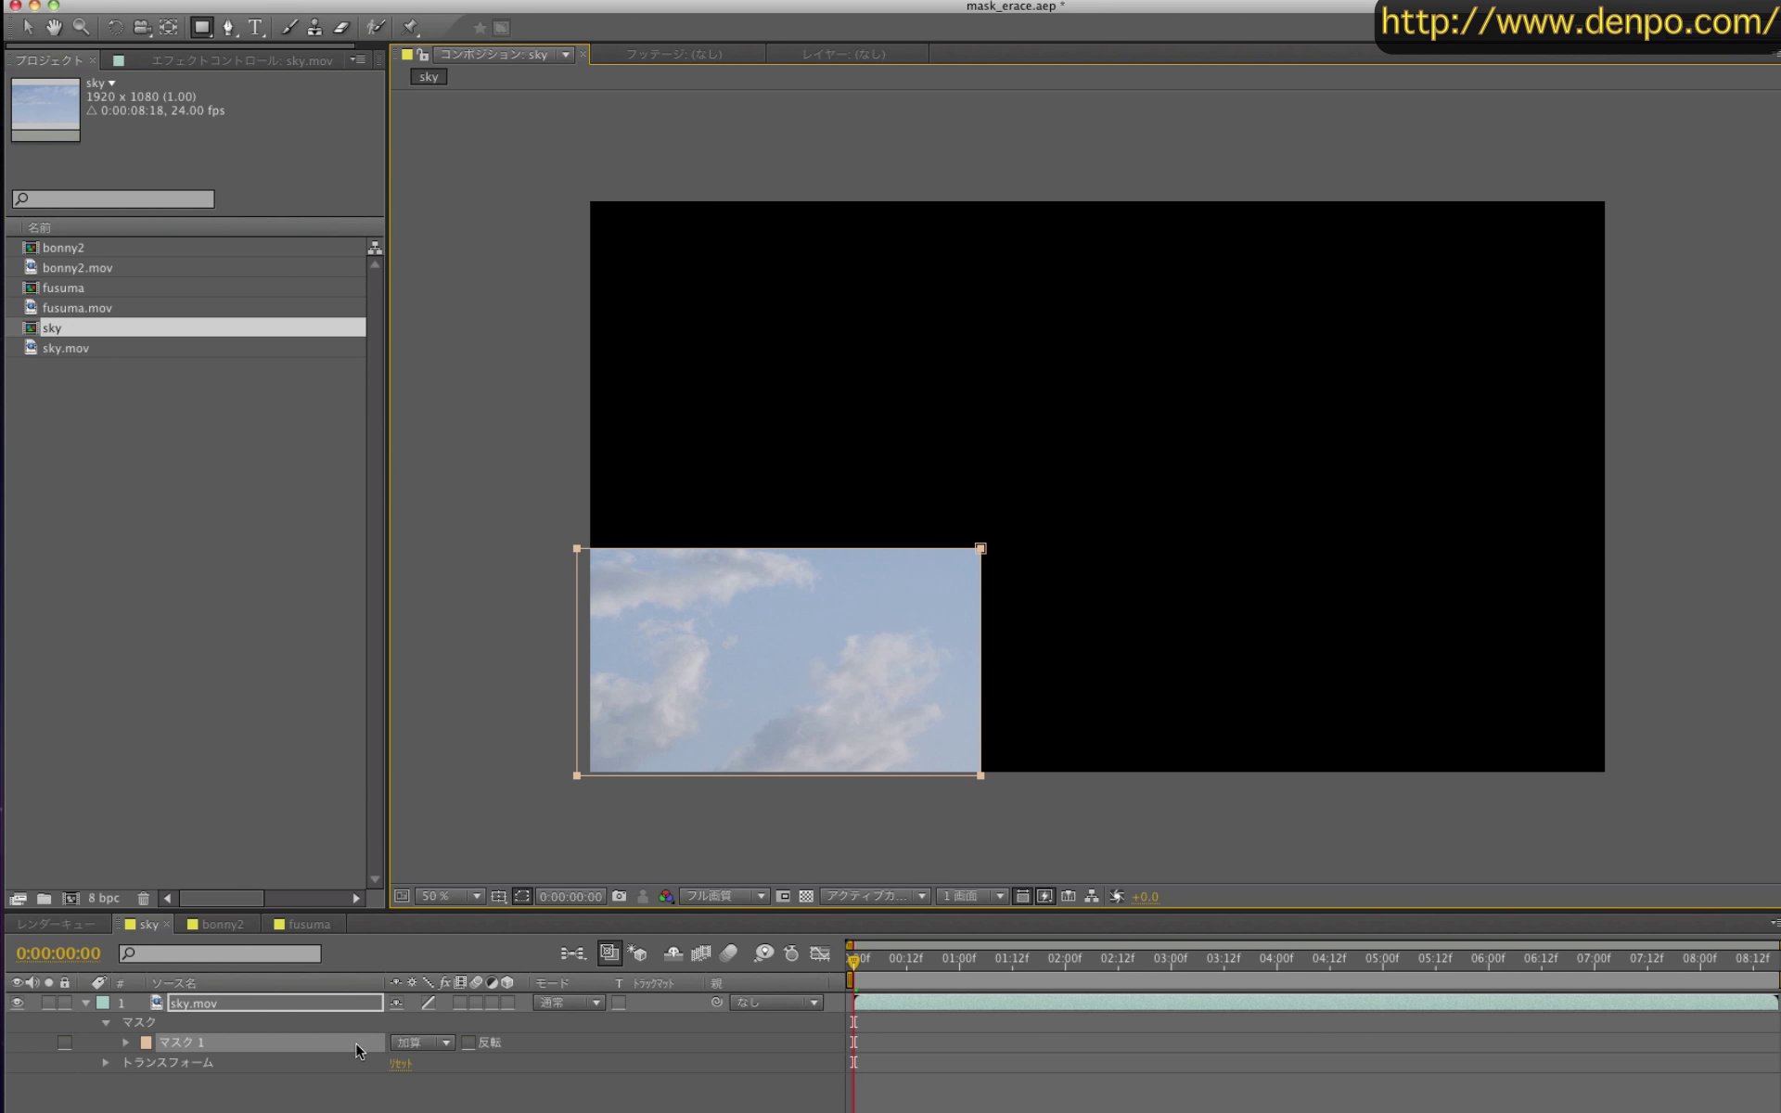
pyautogui.click(468, 1043)
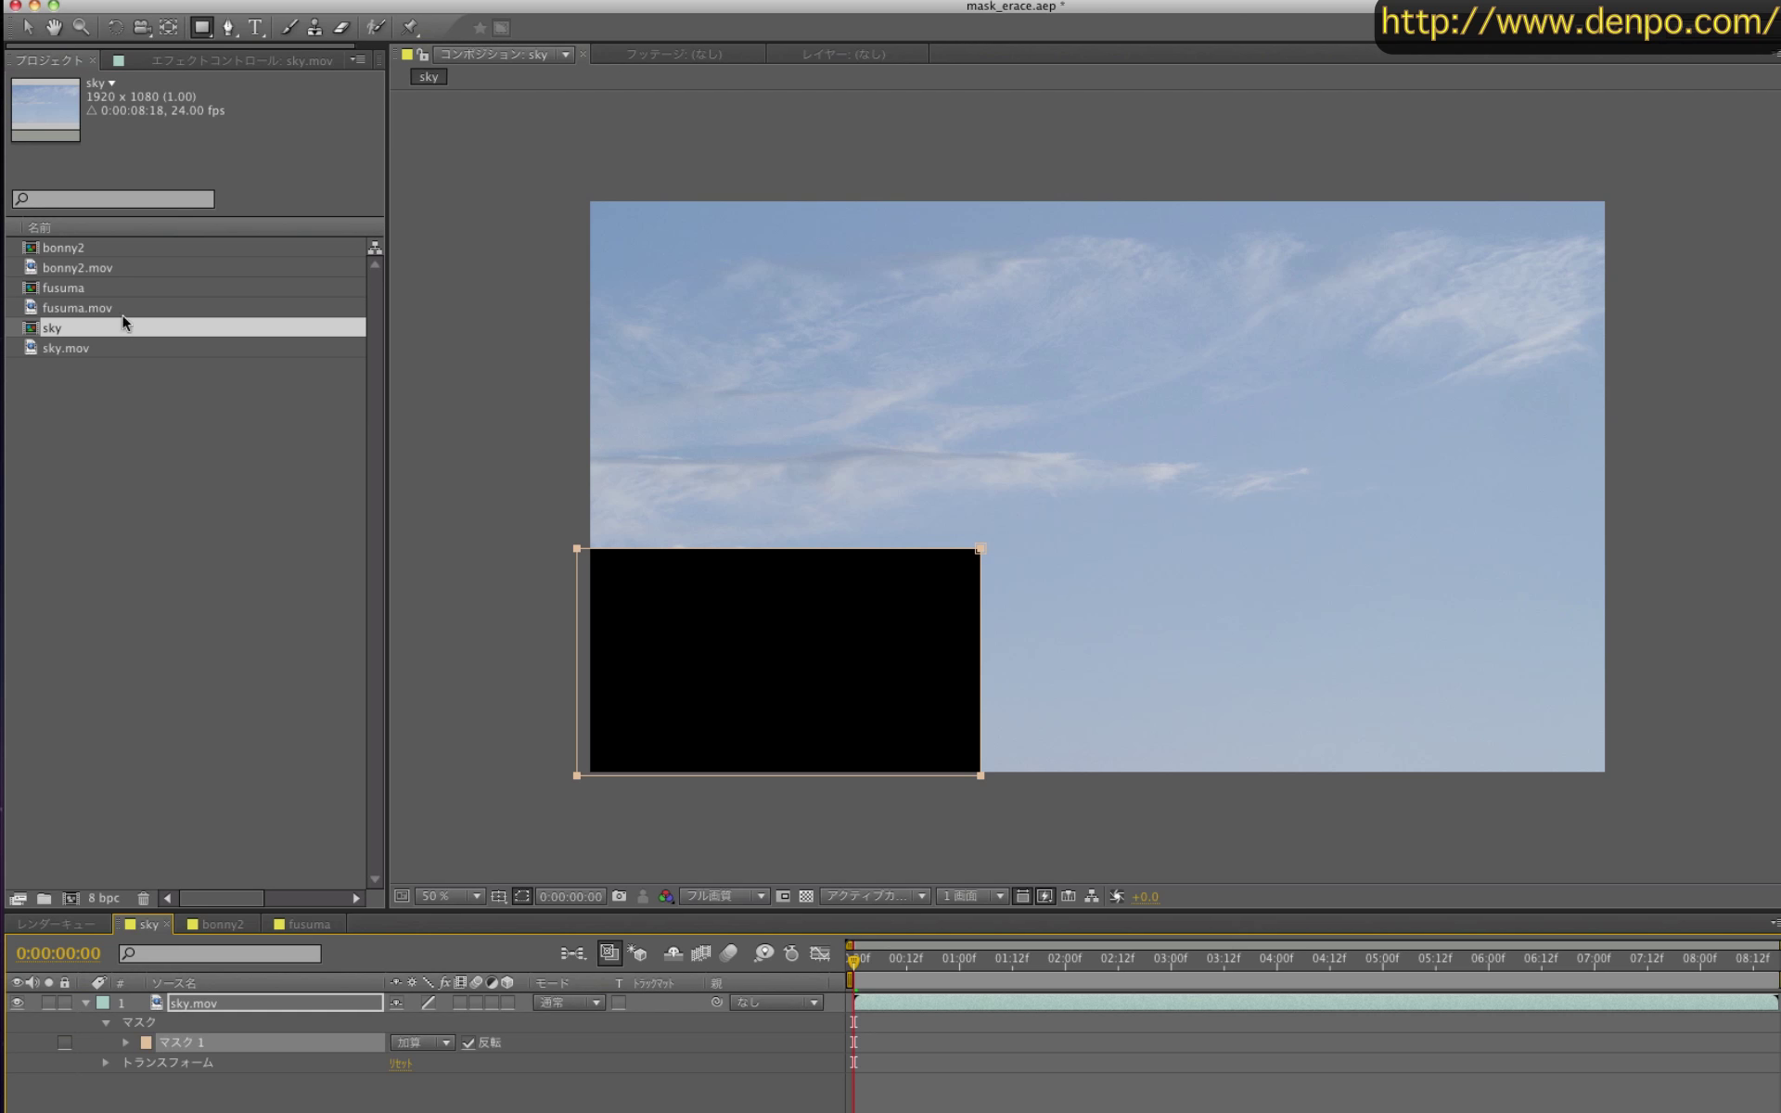
# Step: Add a second sky.mov layer underneath and shift it about 160 px left to fill the hole
pyautogui.click(35, 351)
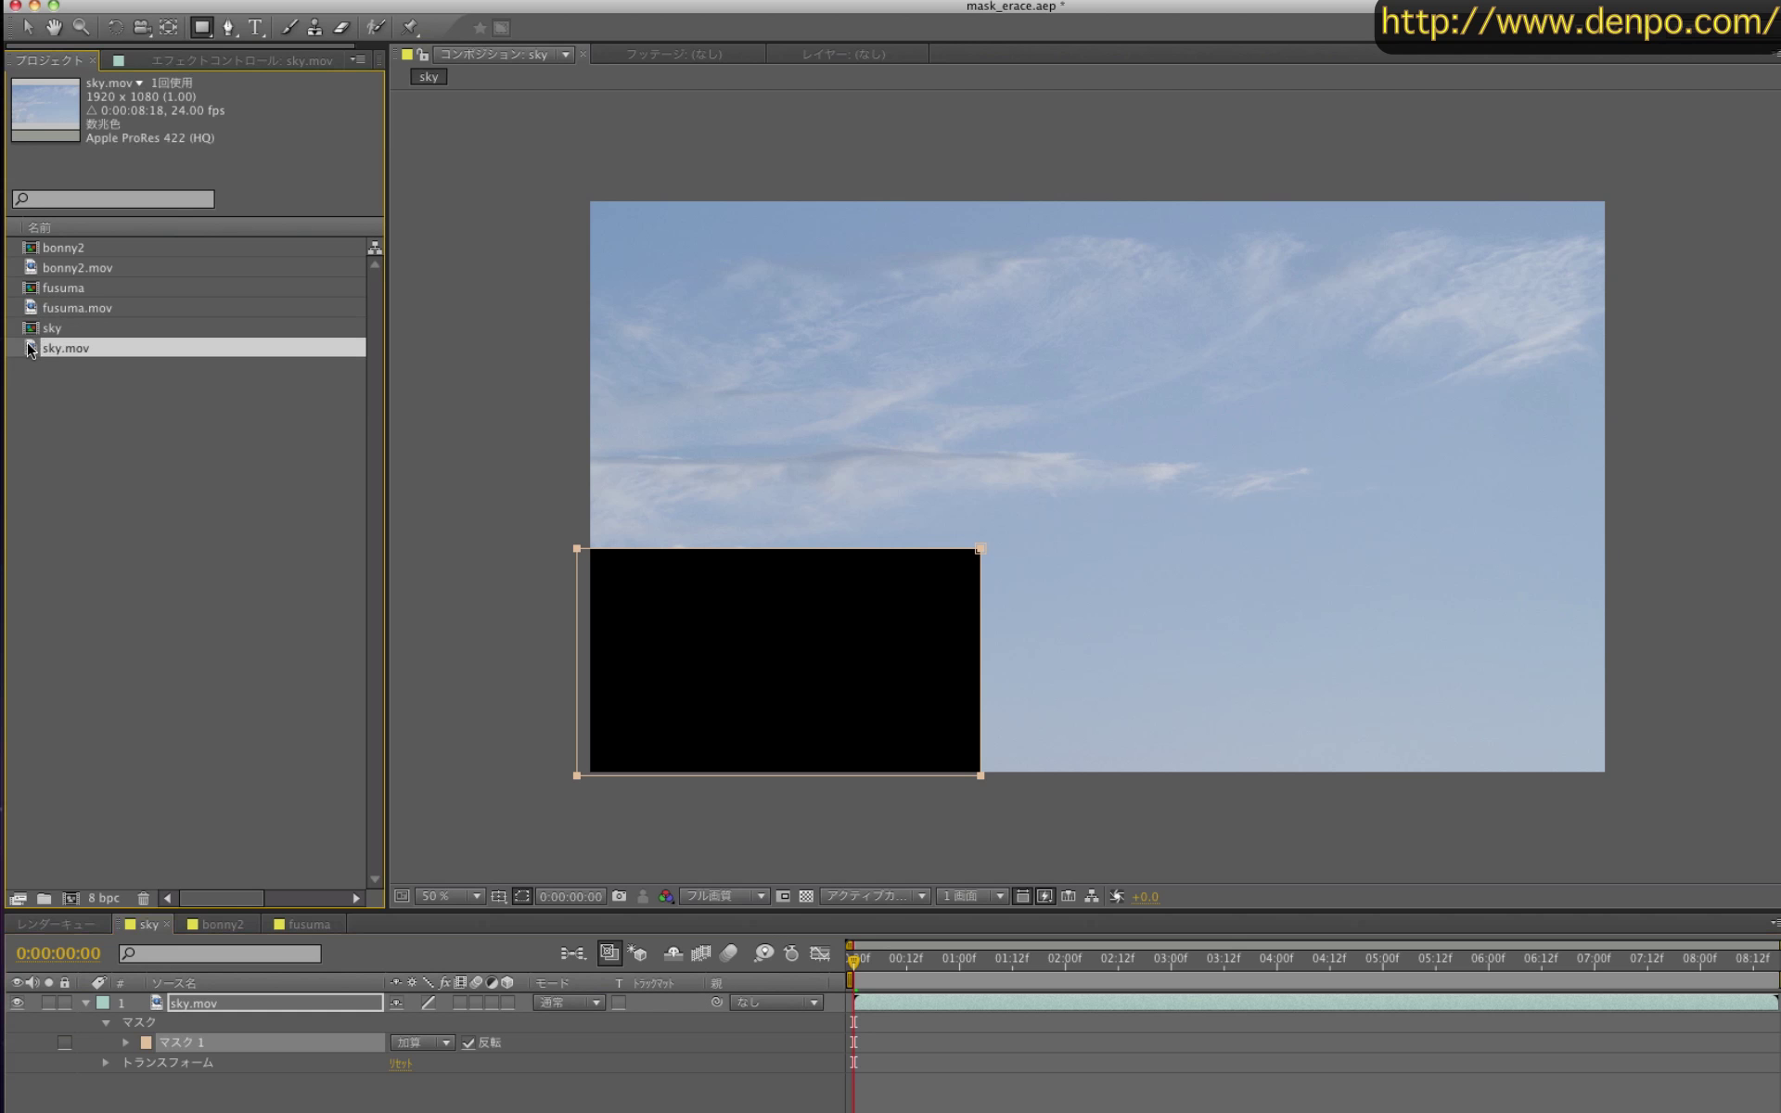
pyautogui.moveTo(35, 351); pyautogui.dragTo(202, 1097)
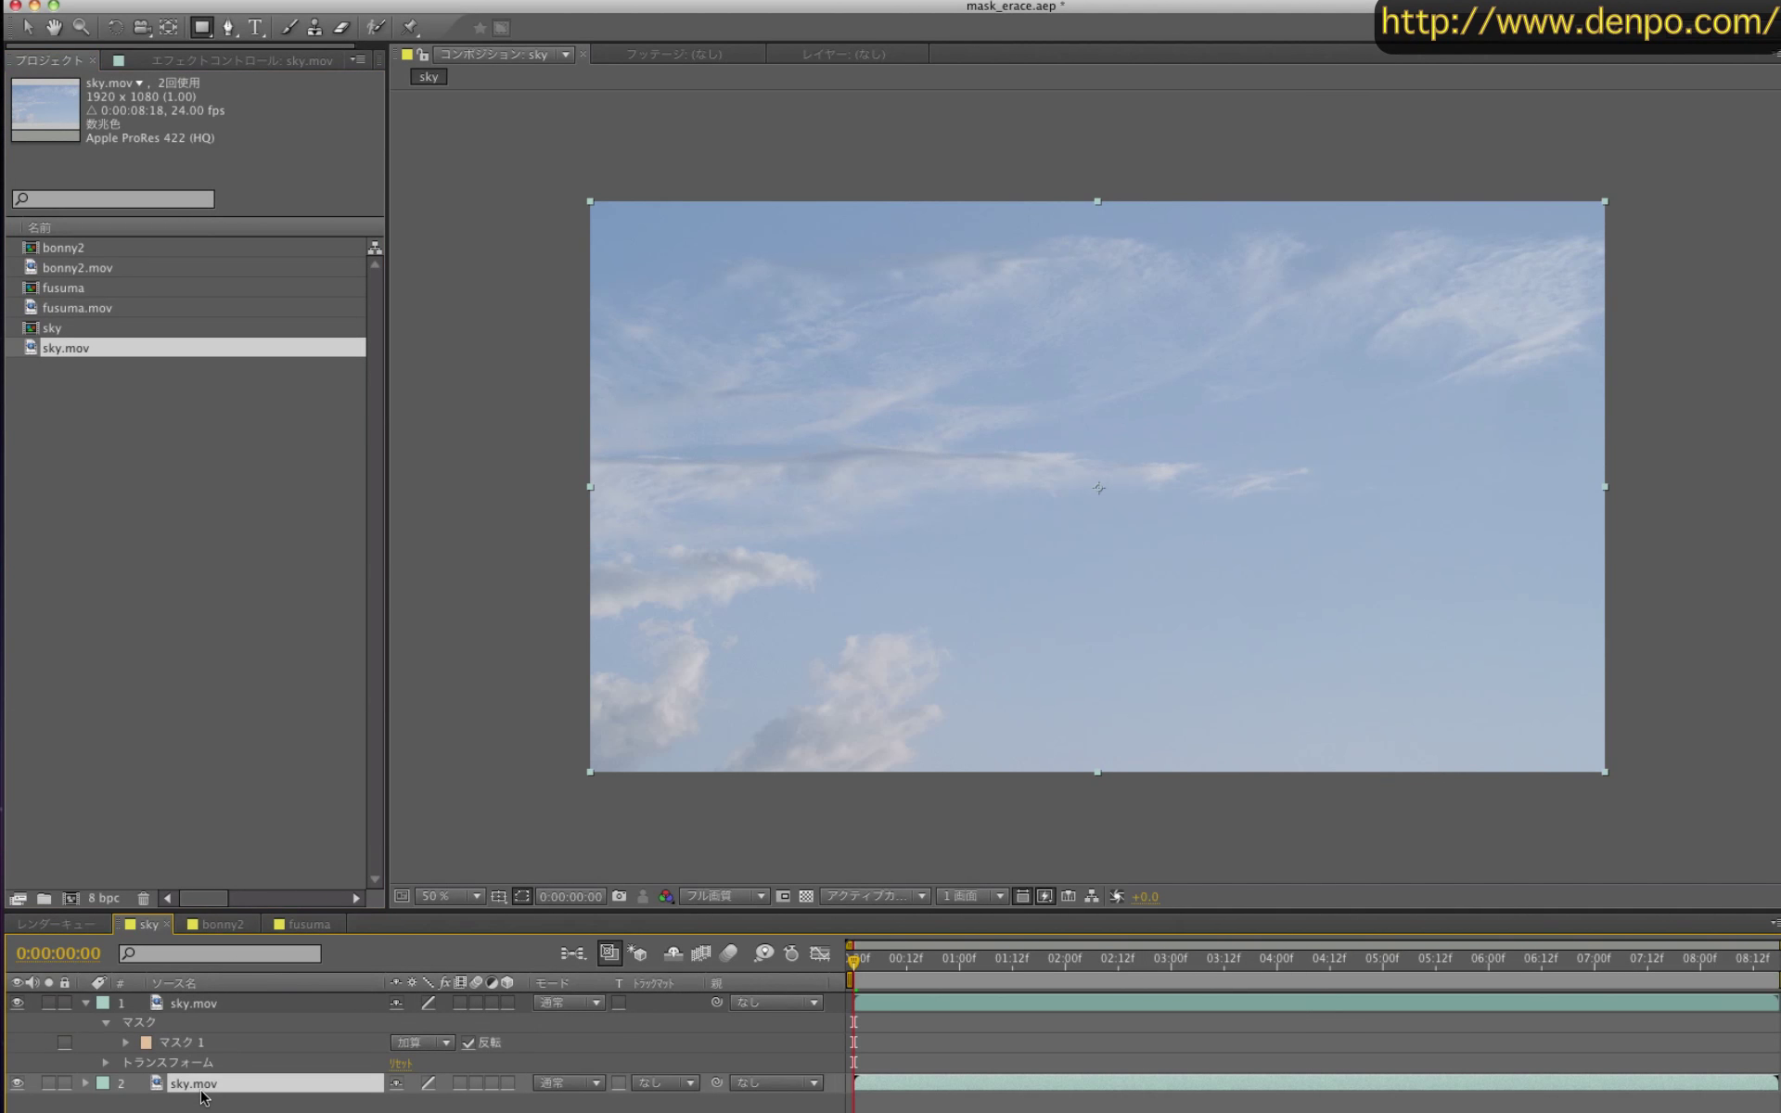
pyautogui.click(29, 28)
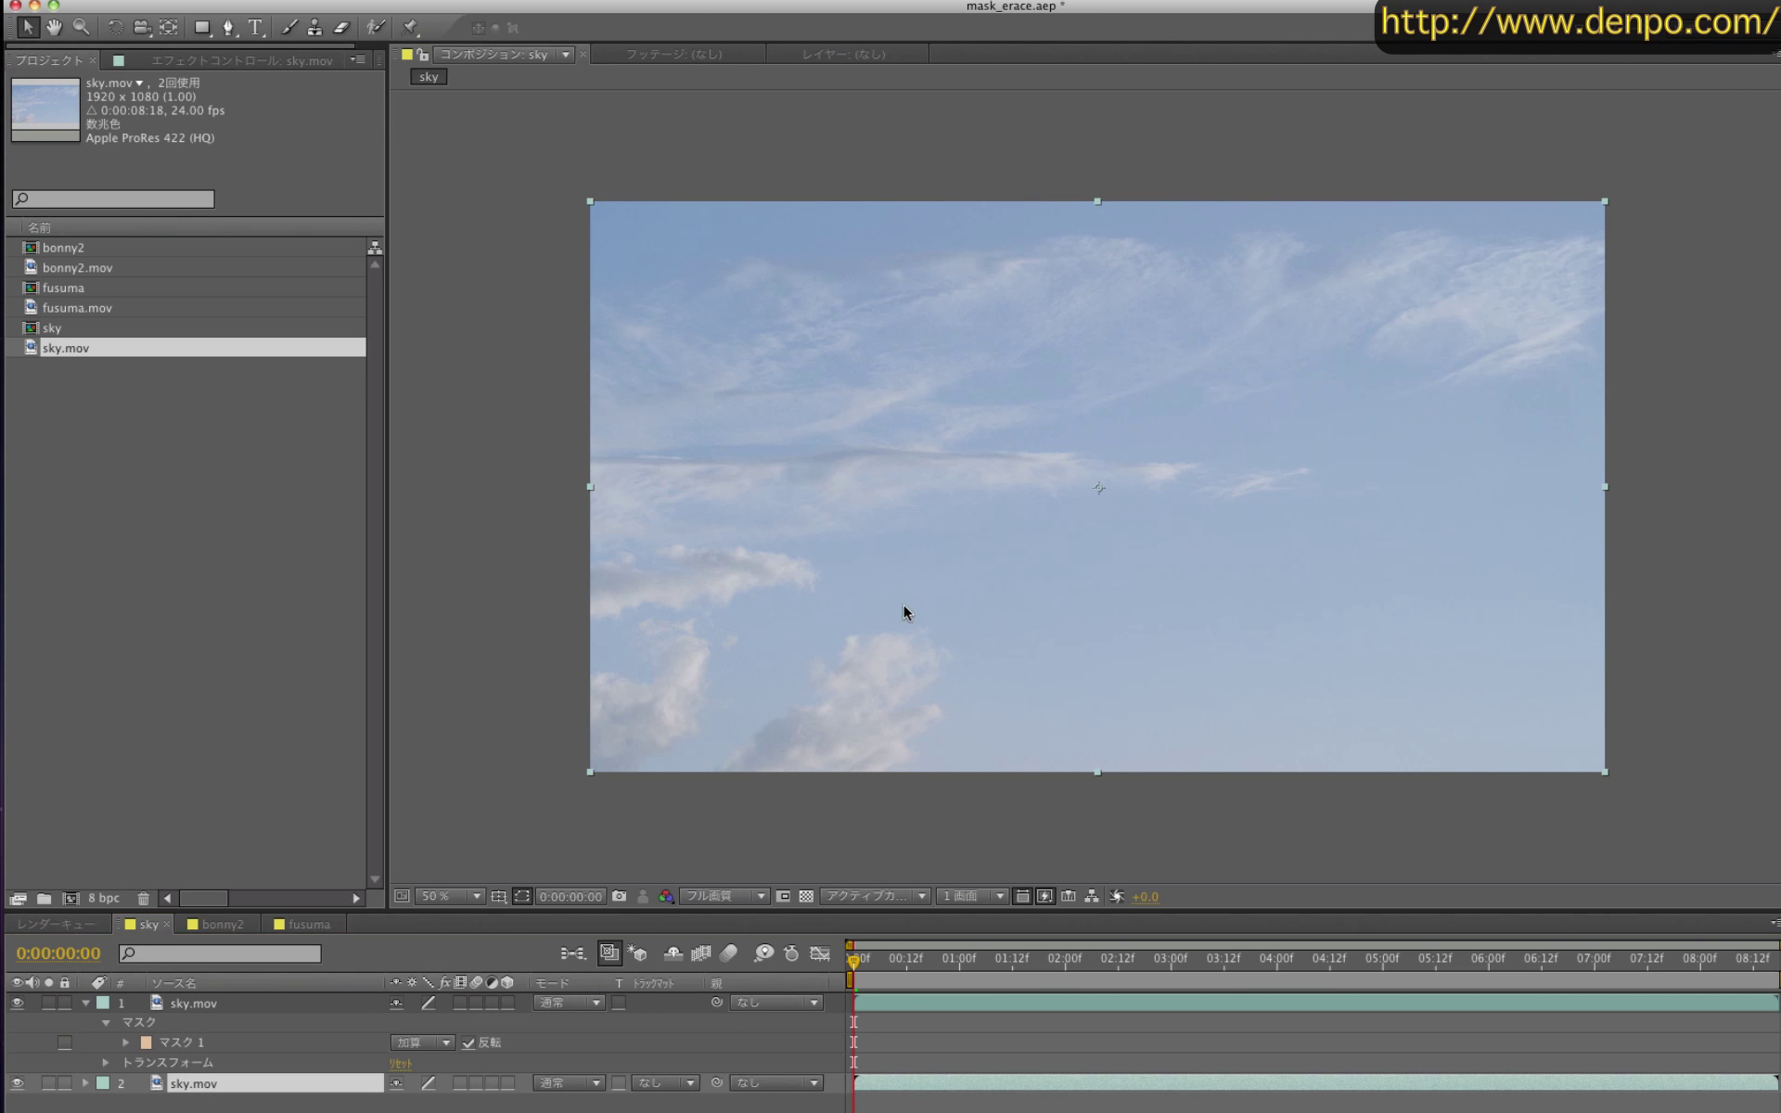
pyautogui.moveTo(950, 692); pyautogui.dragTo(557, 687)
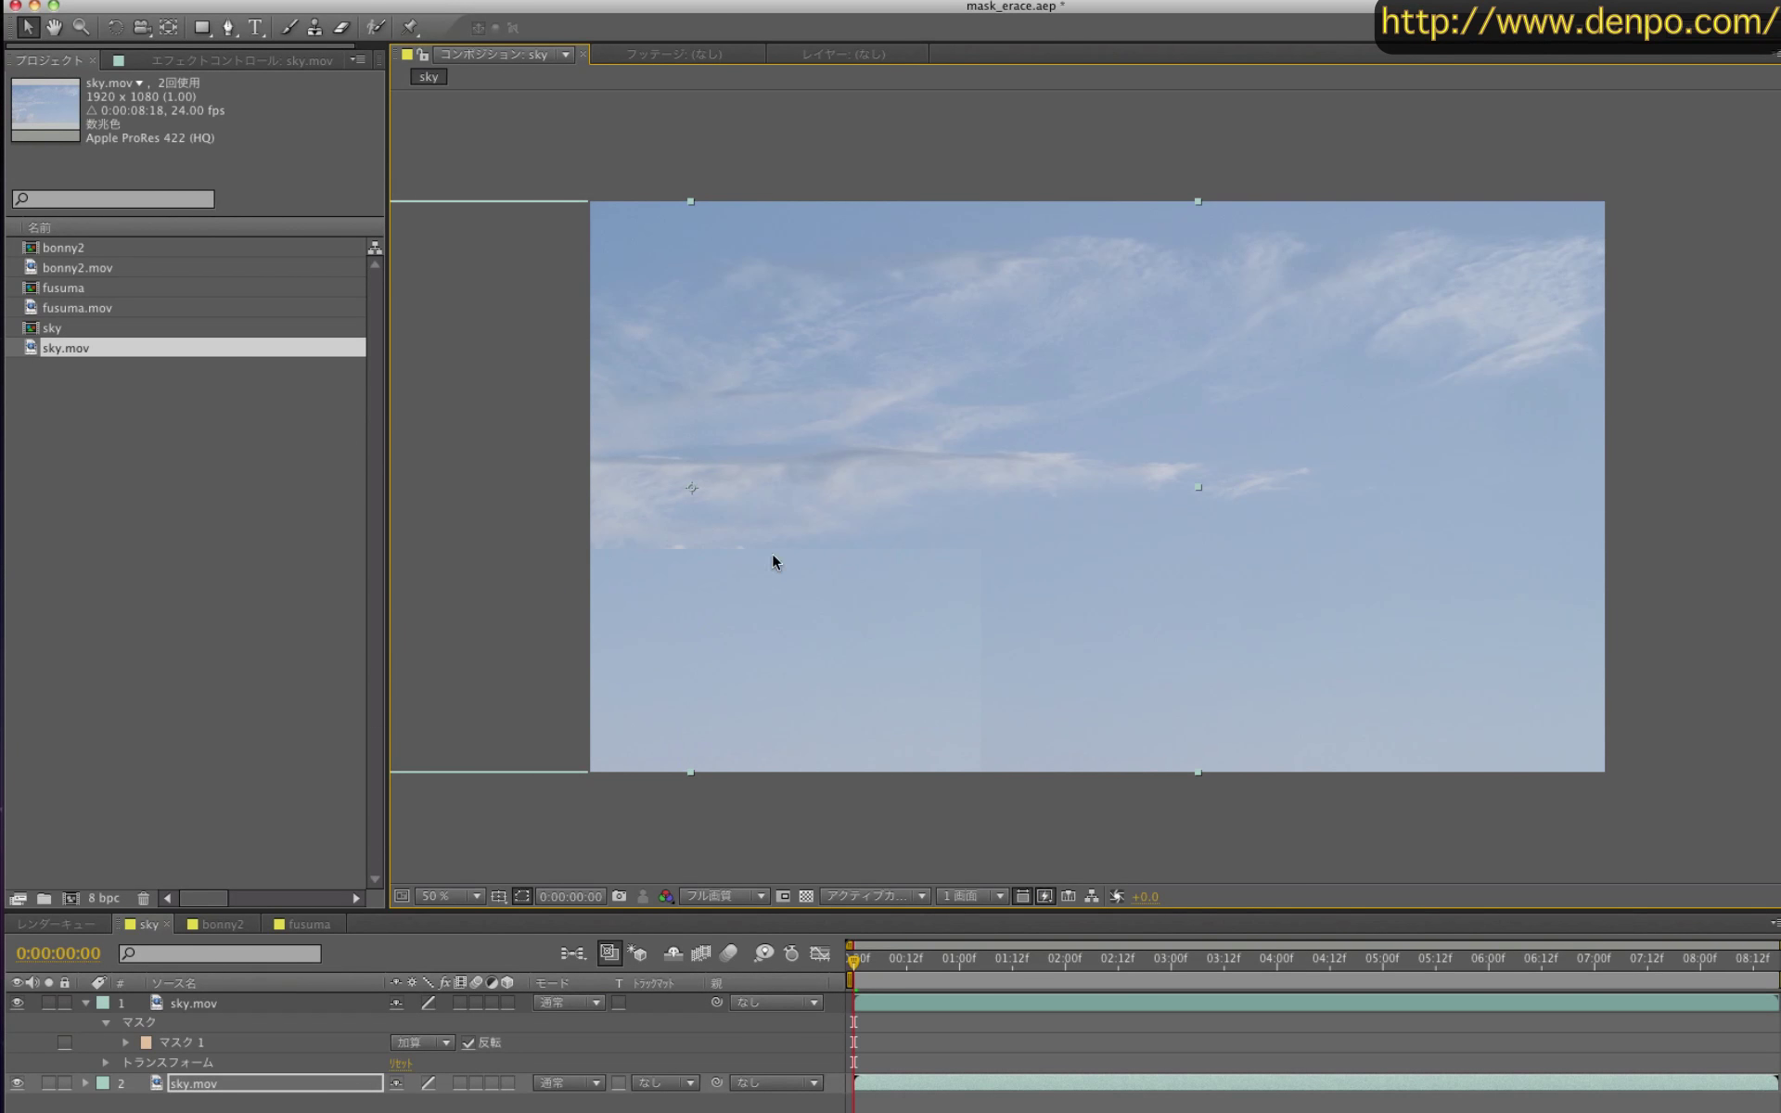
# Step: Set Mask 1's feather on sky.mov to 22 pixels and hide the mask outline in the viewer
pyautogui.press('.')
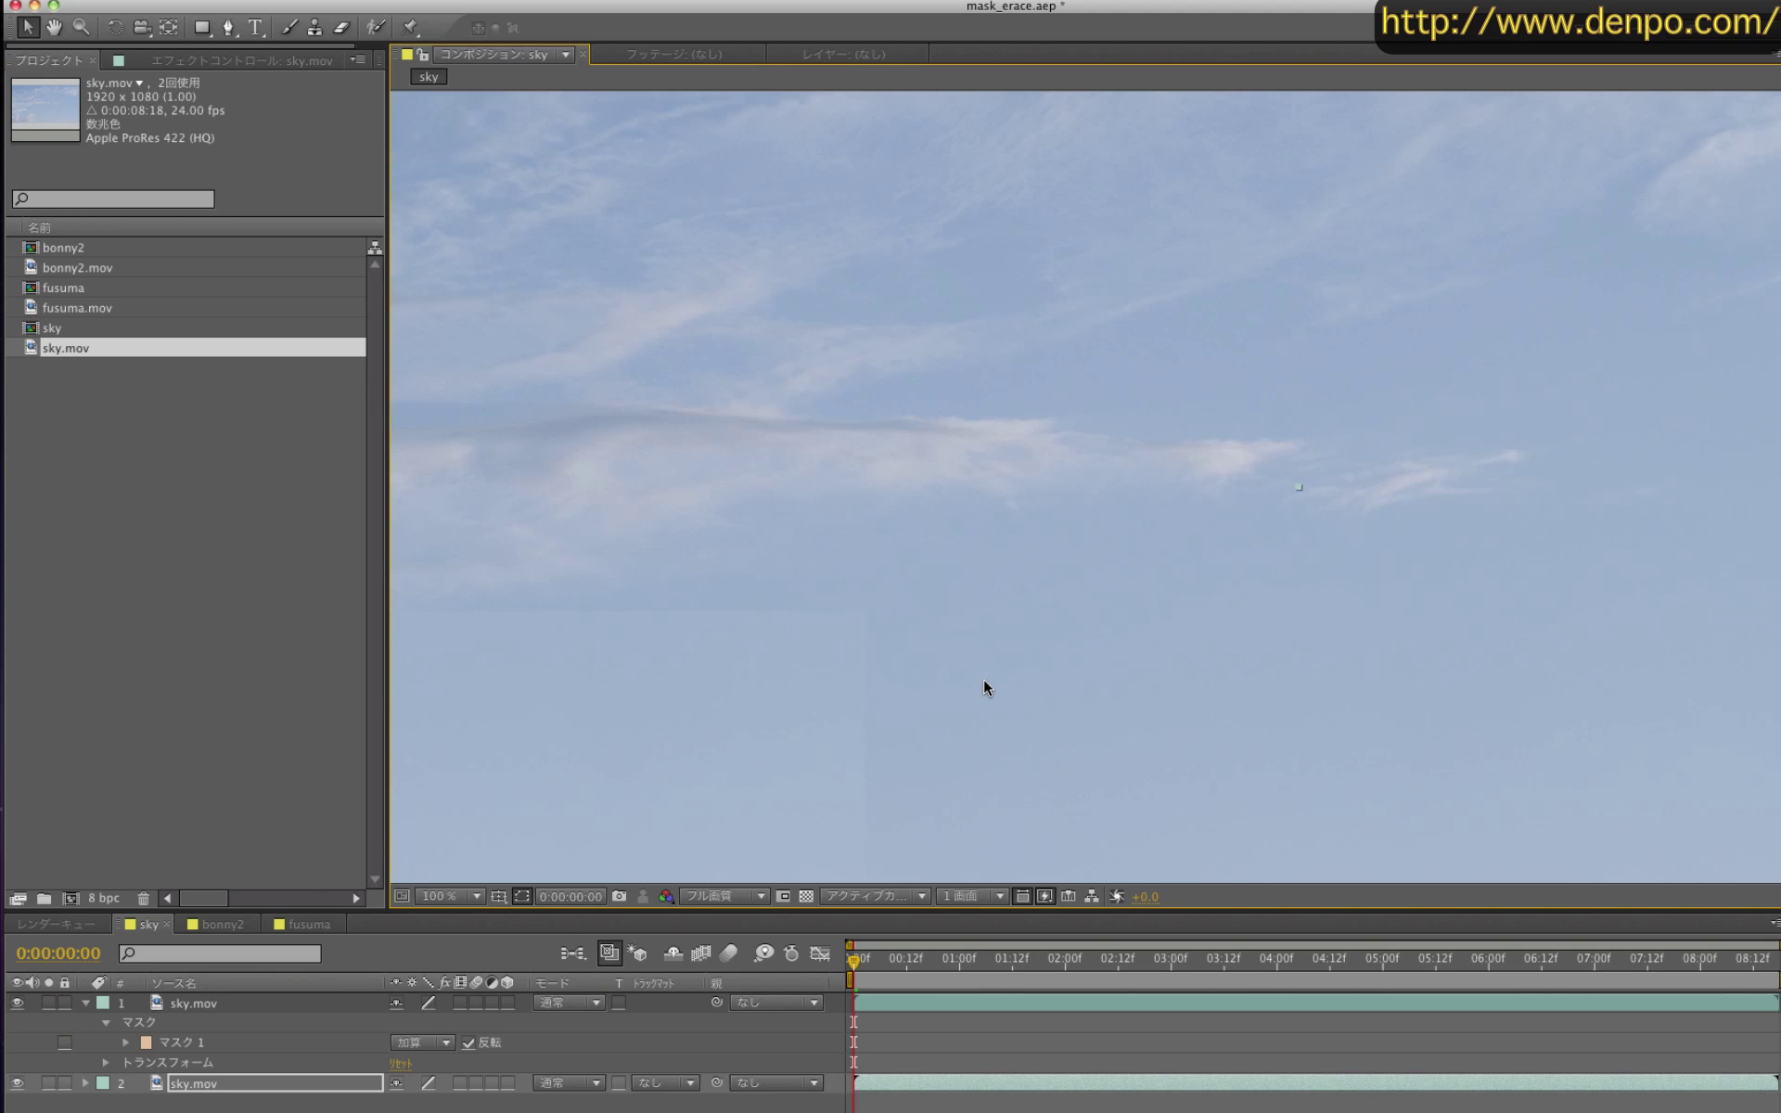
pyautogui.press(',')
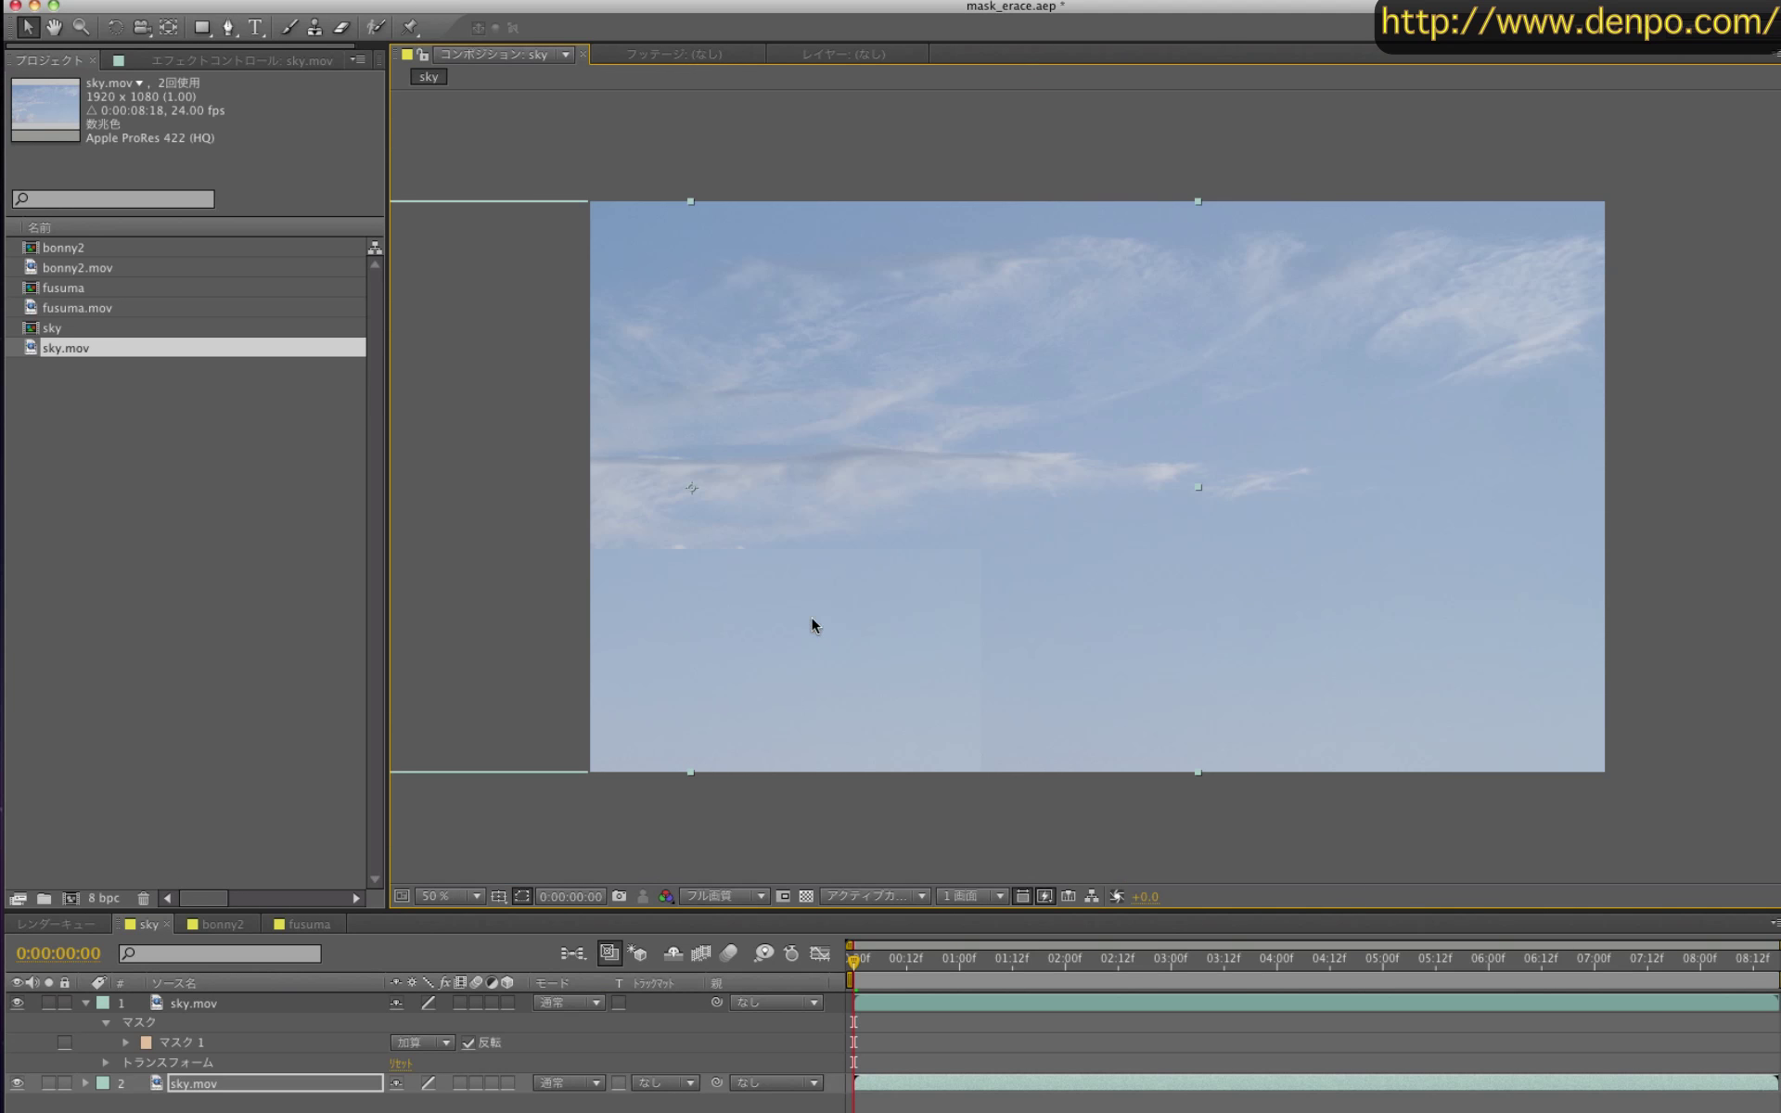
pyautogui.click(124, 1043)
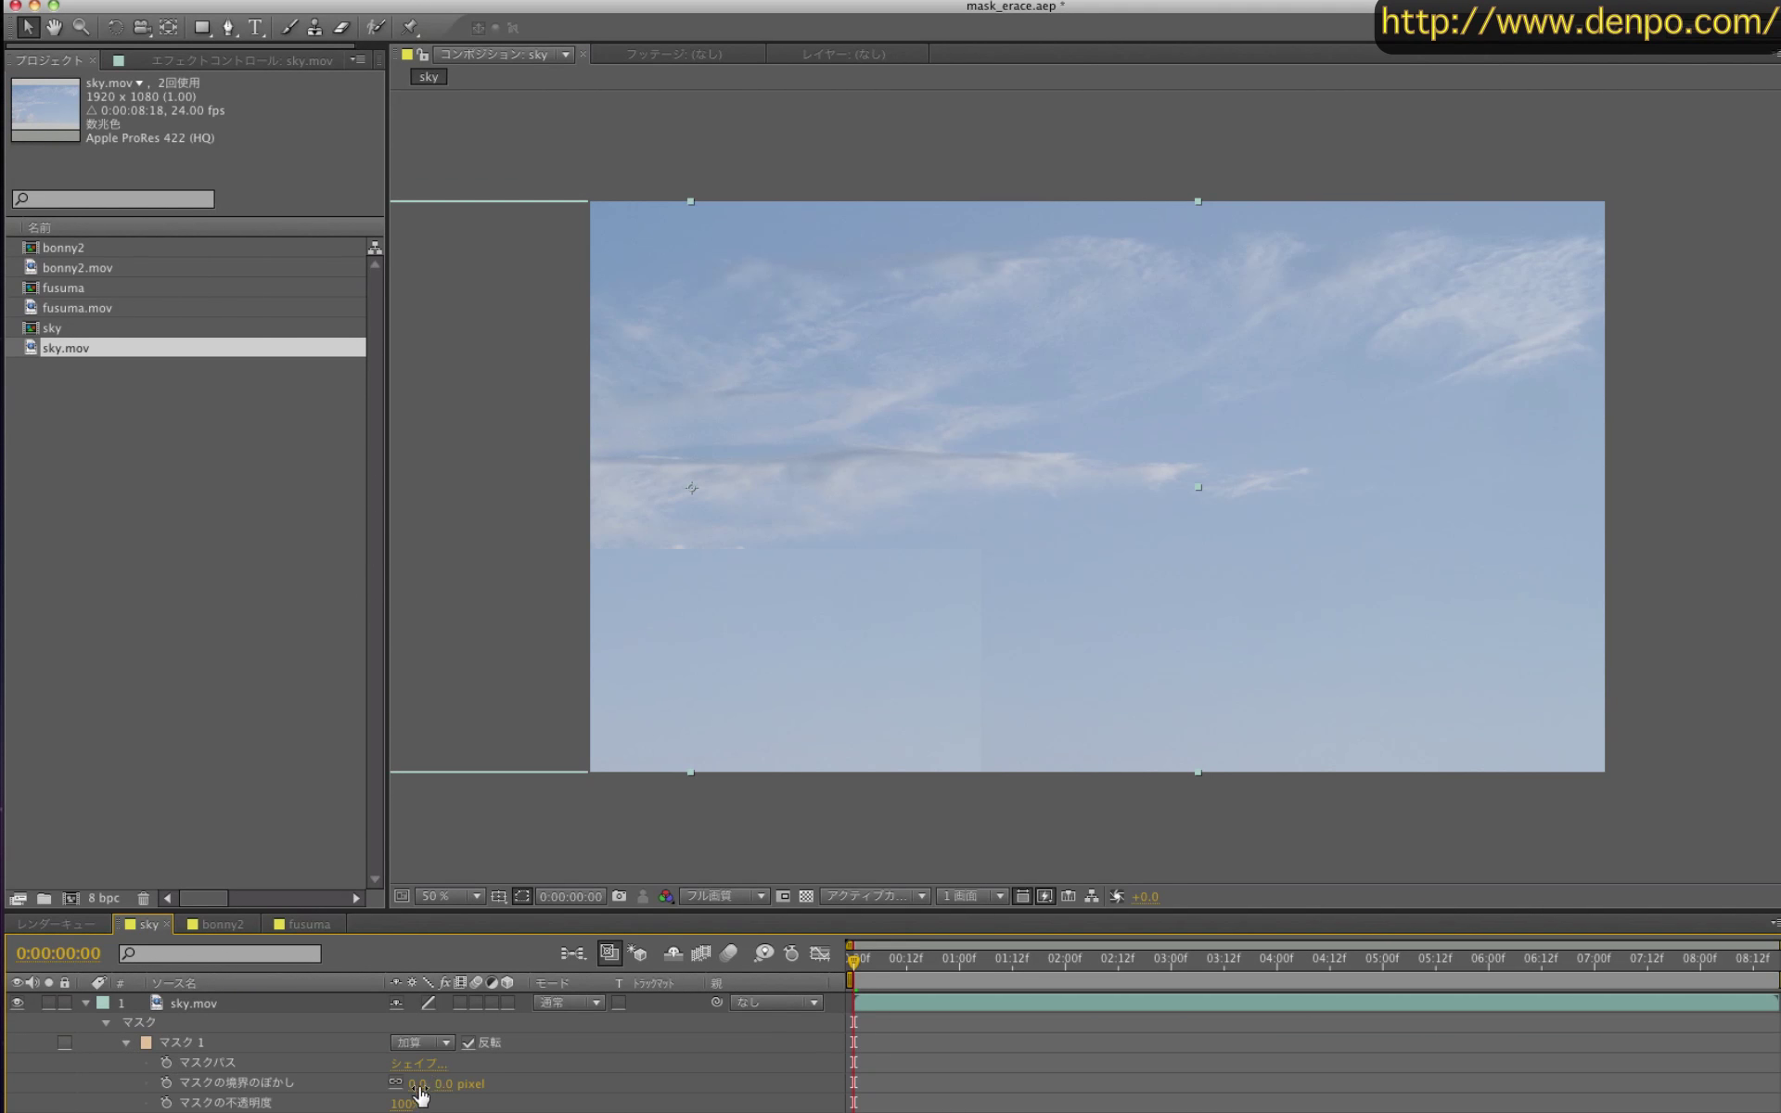
pyautogui.moveTo(425, 1086); pyautogui.dragTo(446, 1086)
pyautogui.click(642, 880)
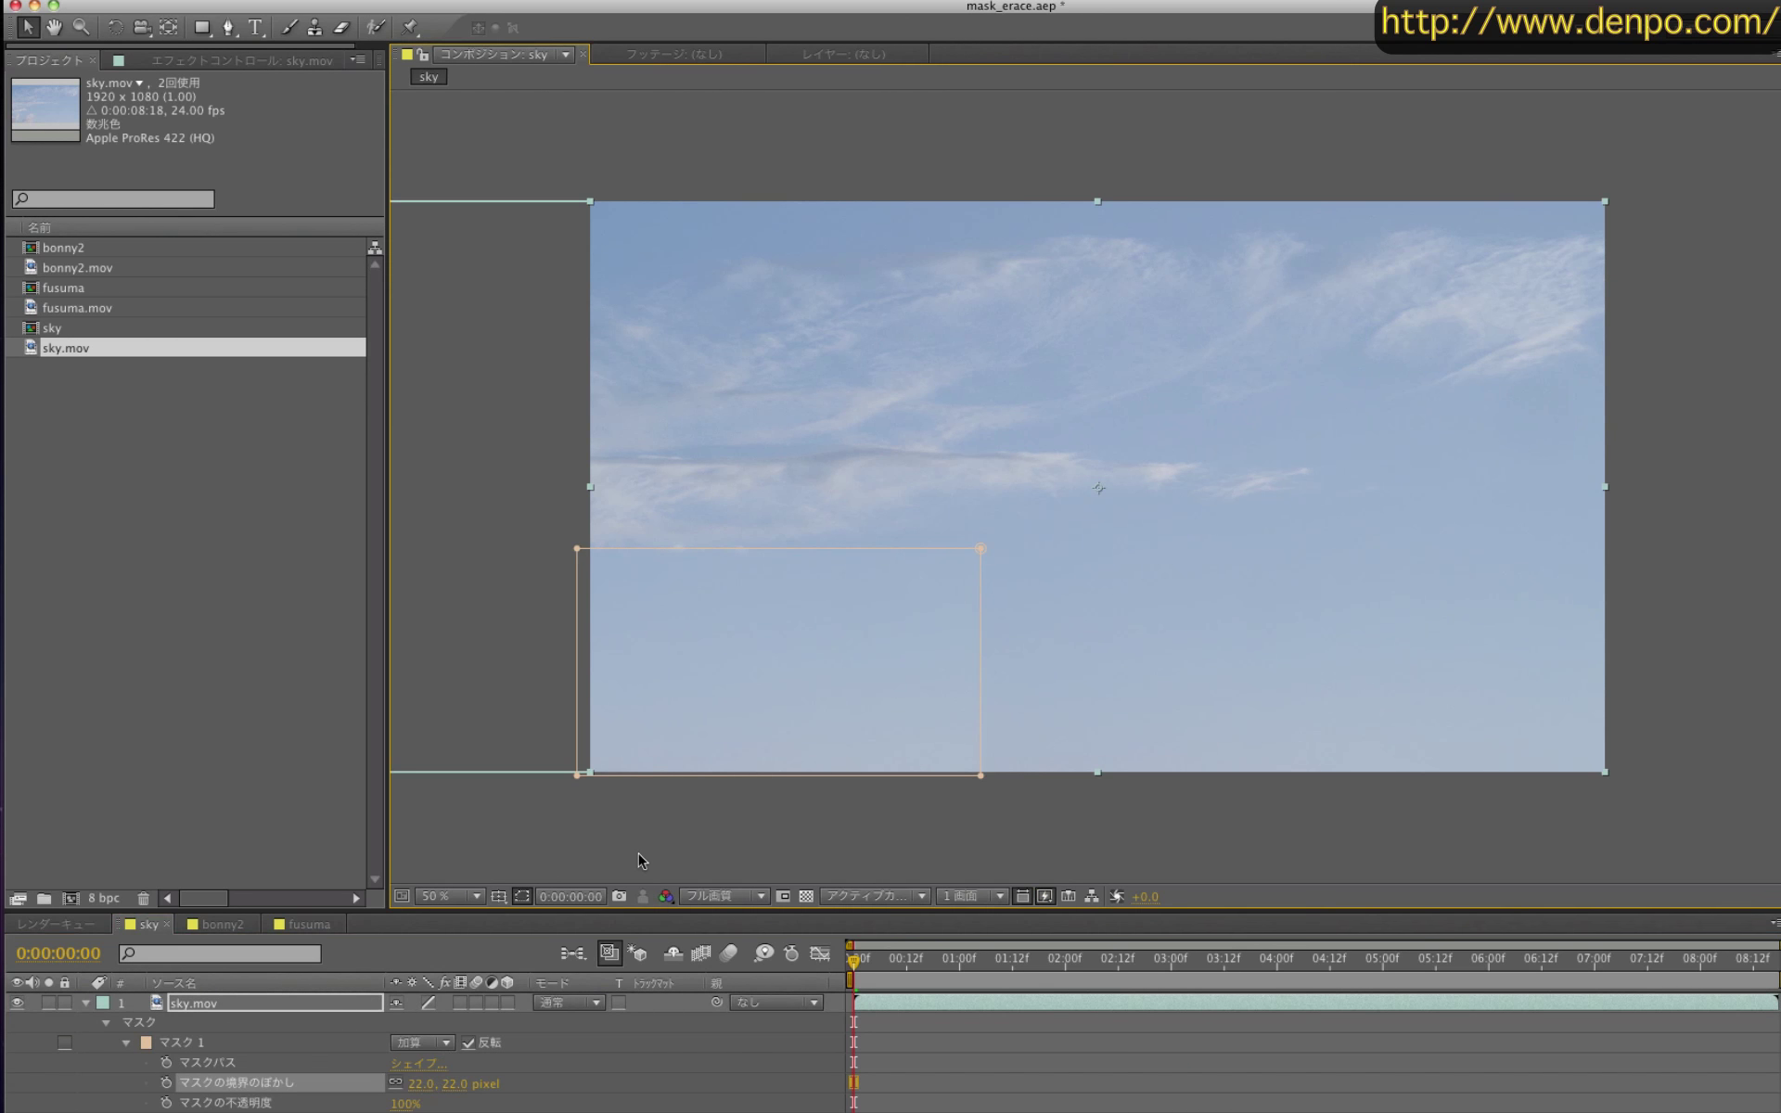
pyautogui.click(521, 897)
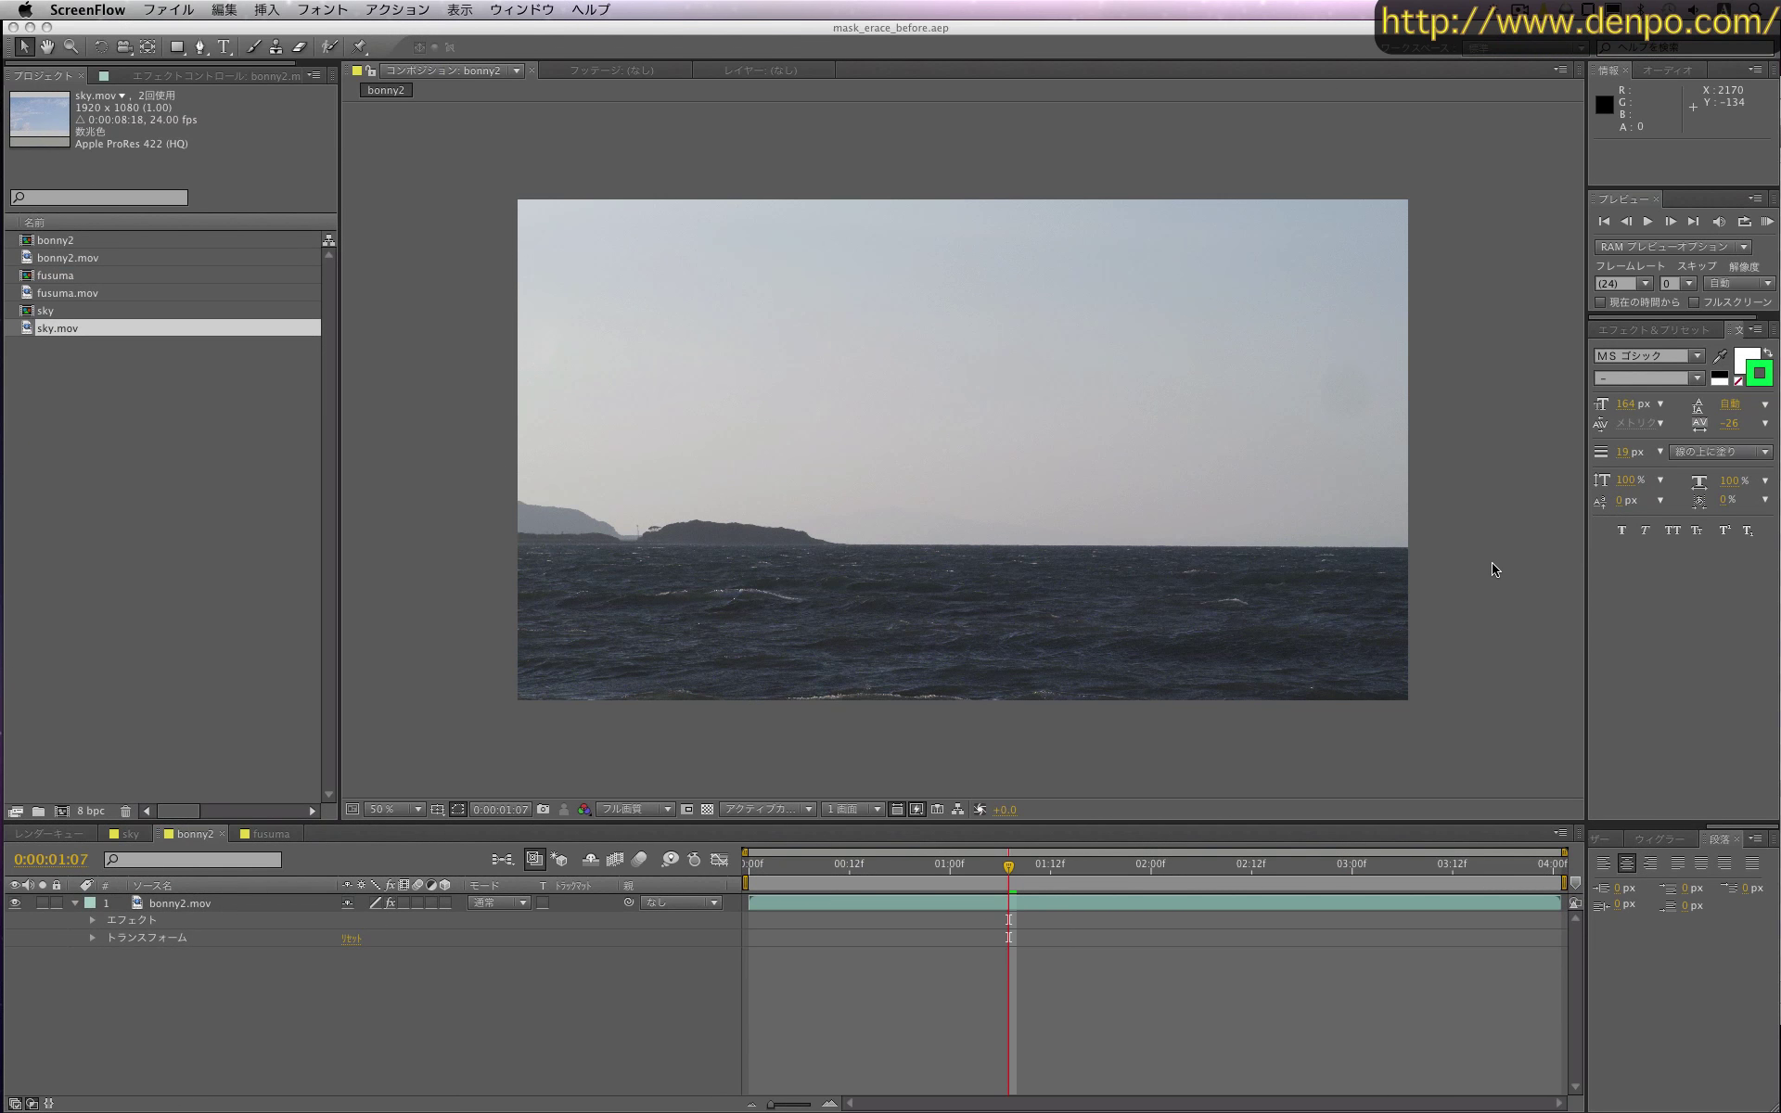
# Step: Show rulers, place a guide along the bonny2 horizon, and draw a rectangle mask over the islands
pyautogui.click(156, 909)
pyautogui.click(191, 908)
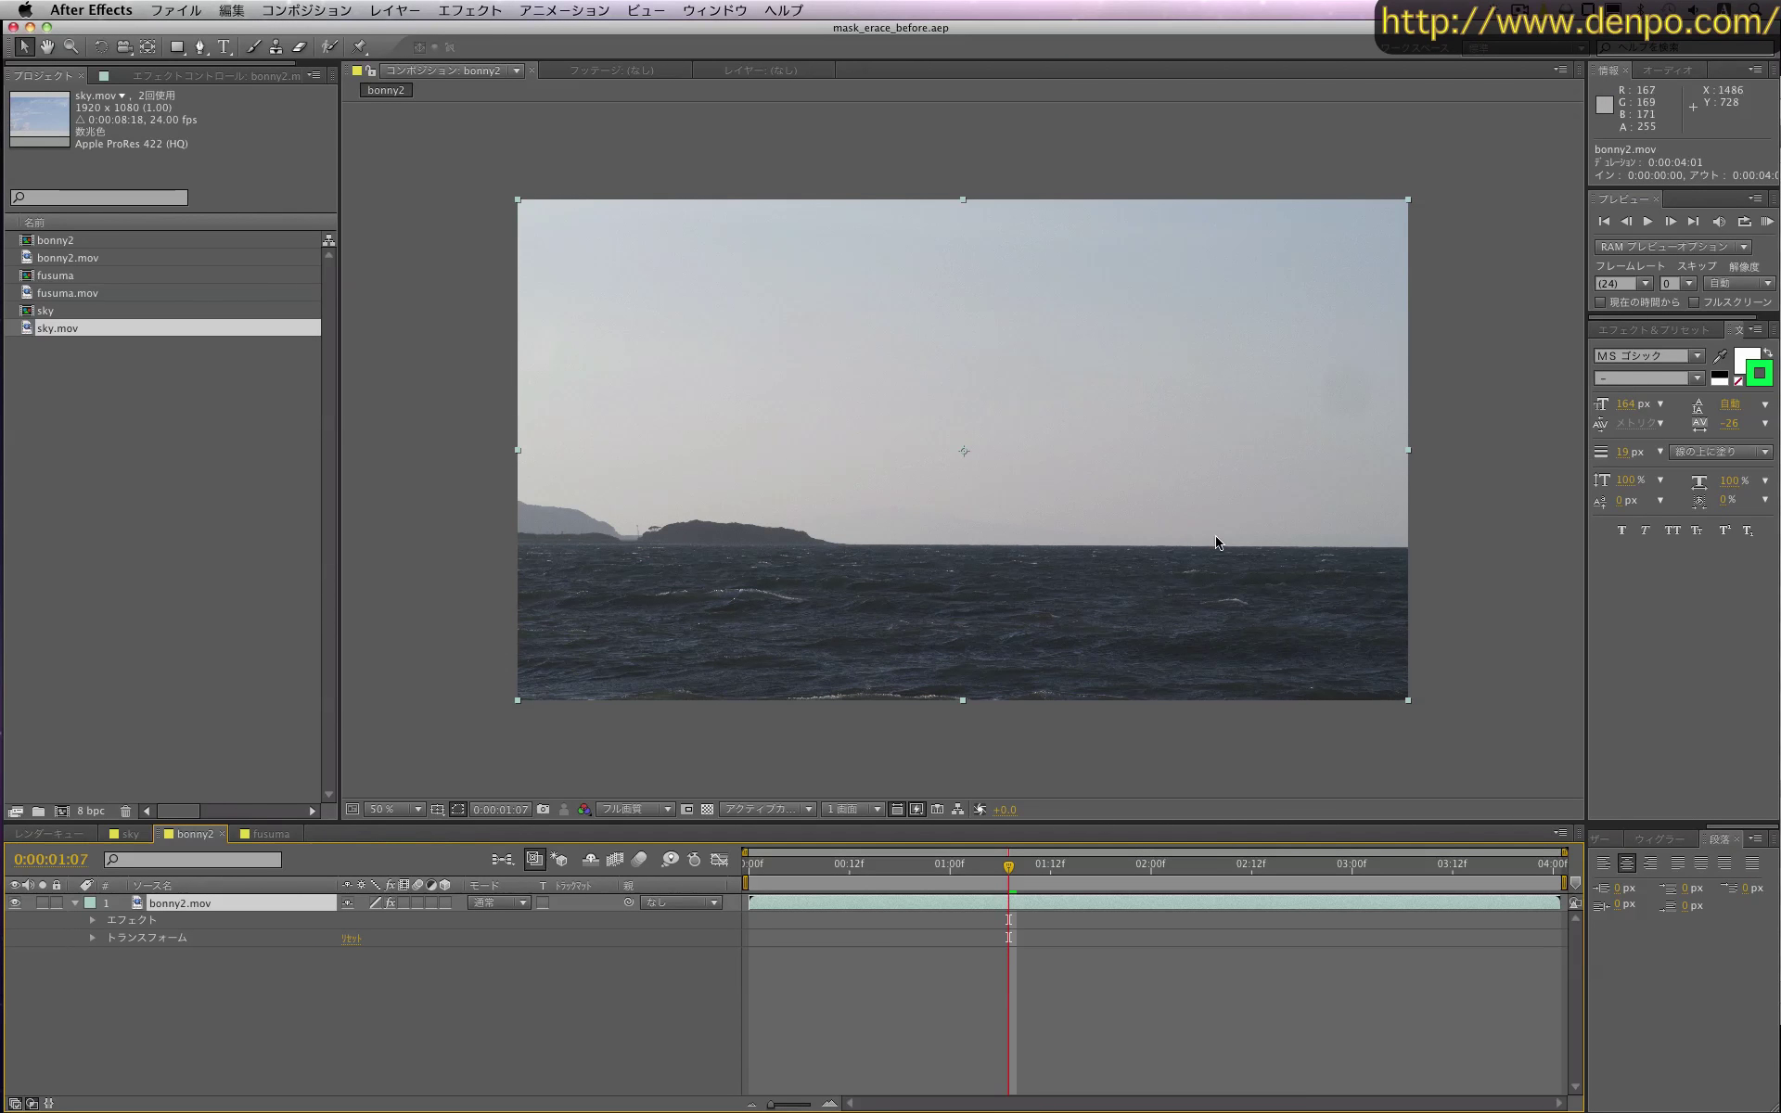
pyautogui.click(175, 48)
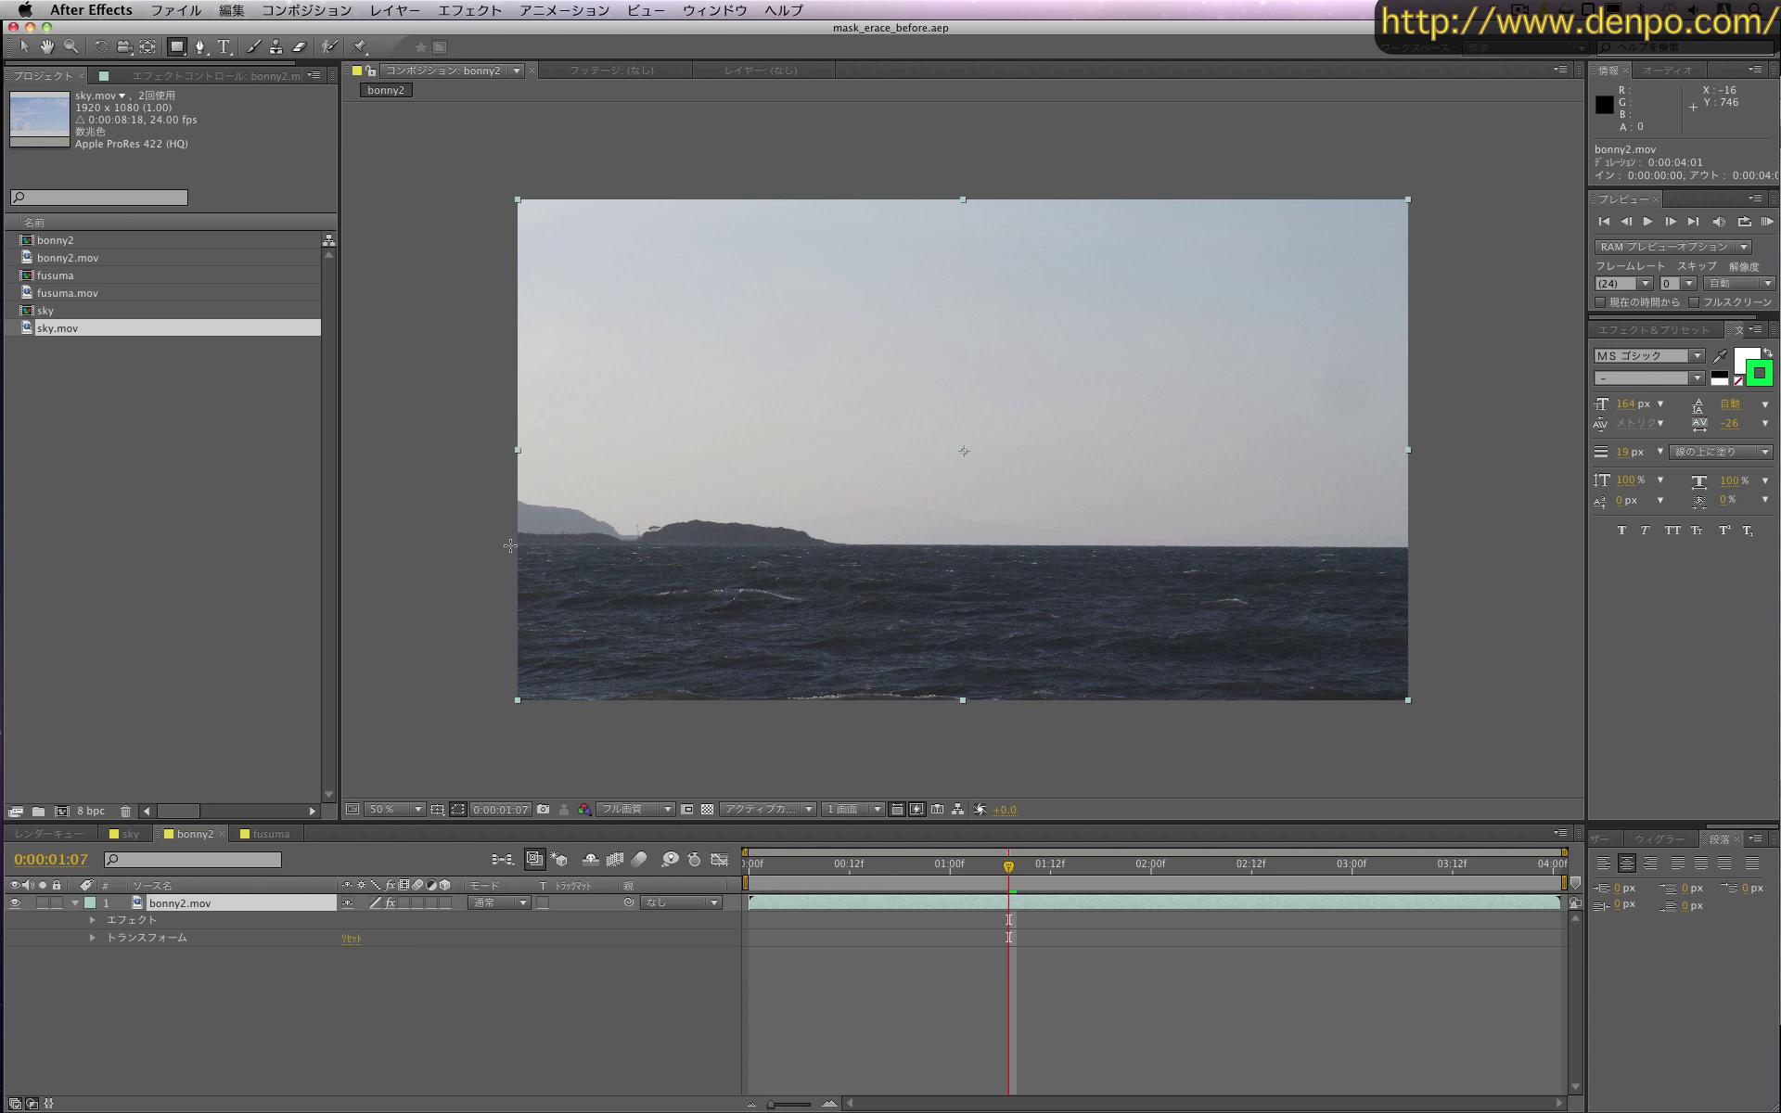
pyautogui.click(645, 10)
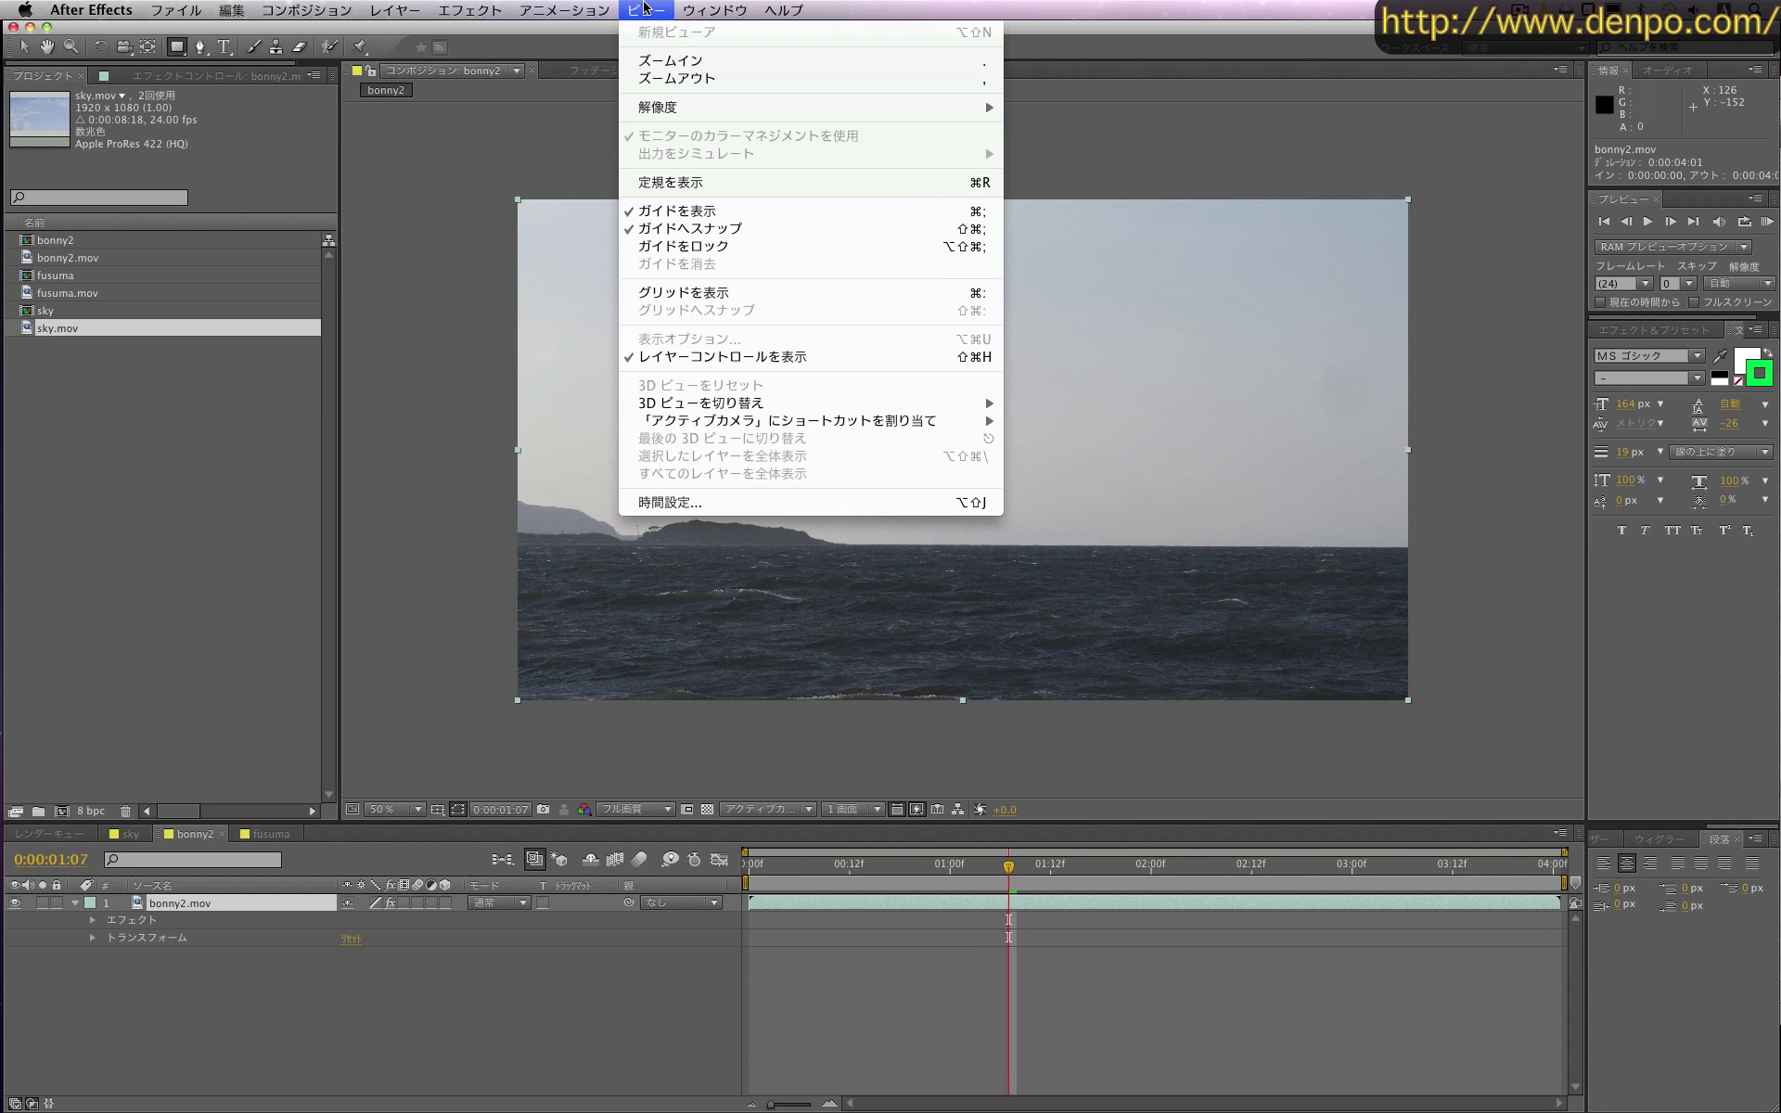
pyautogui.click(663, 184)
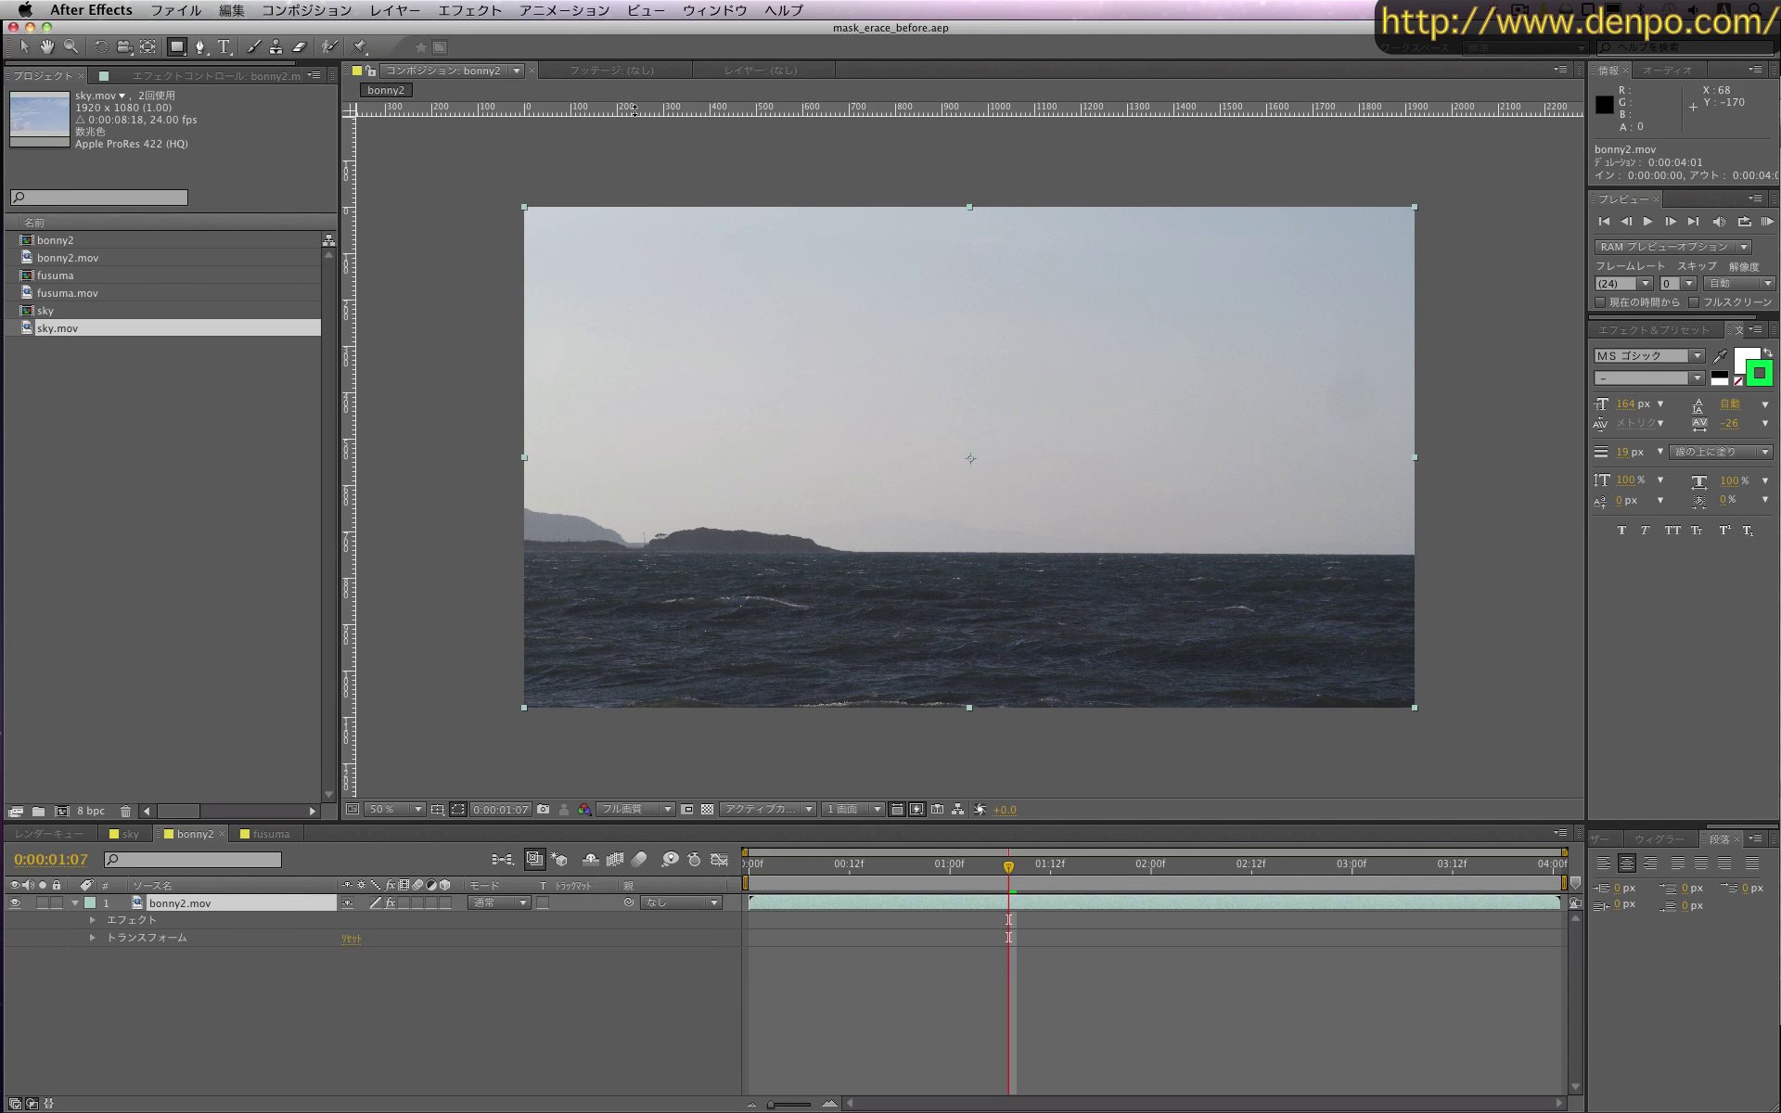
pyautogui.moveTo(633, 109); pyautogui.dragTo(647, 552)
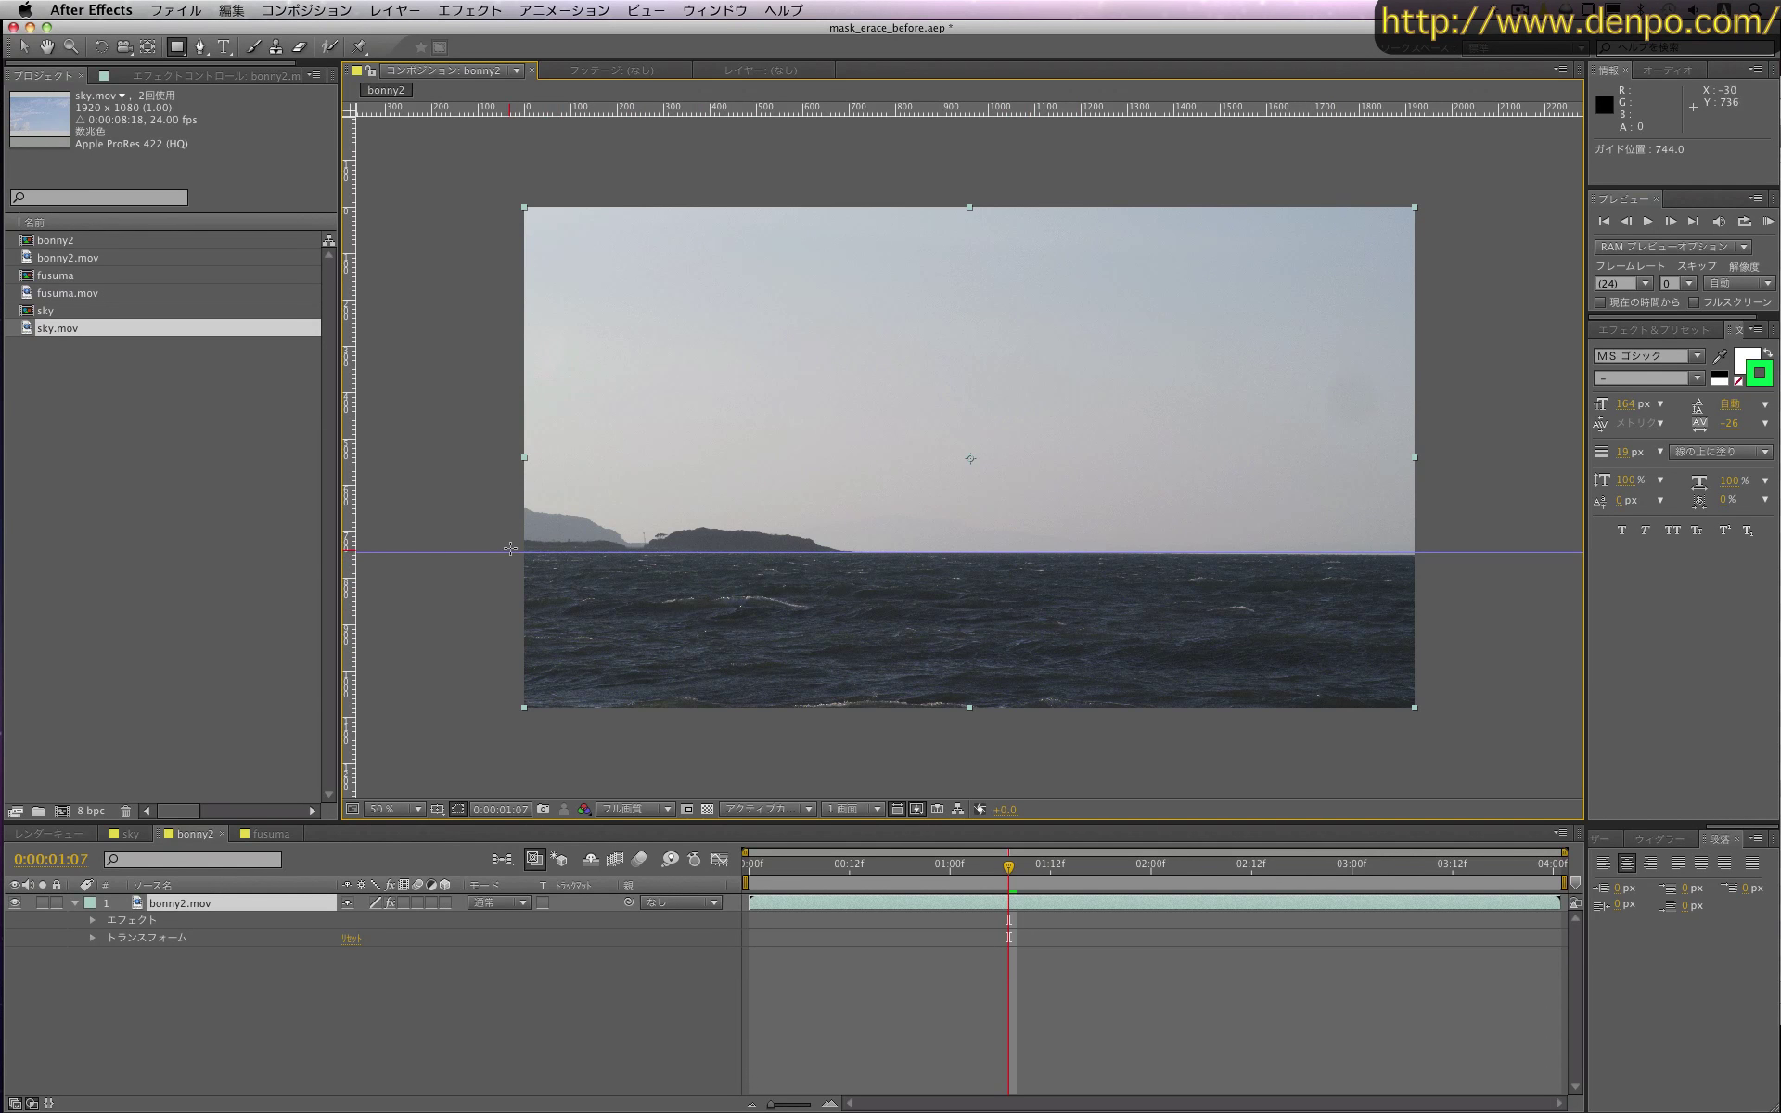
pyautogui.moveTo(511, 552)
pyautogui.mouseDown()
pyautogui.moveTo(1444, 450)
pyautogui.moveTo(1428, 490)
pyautogui.mouseUp()
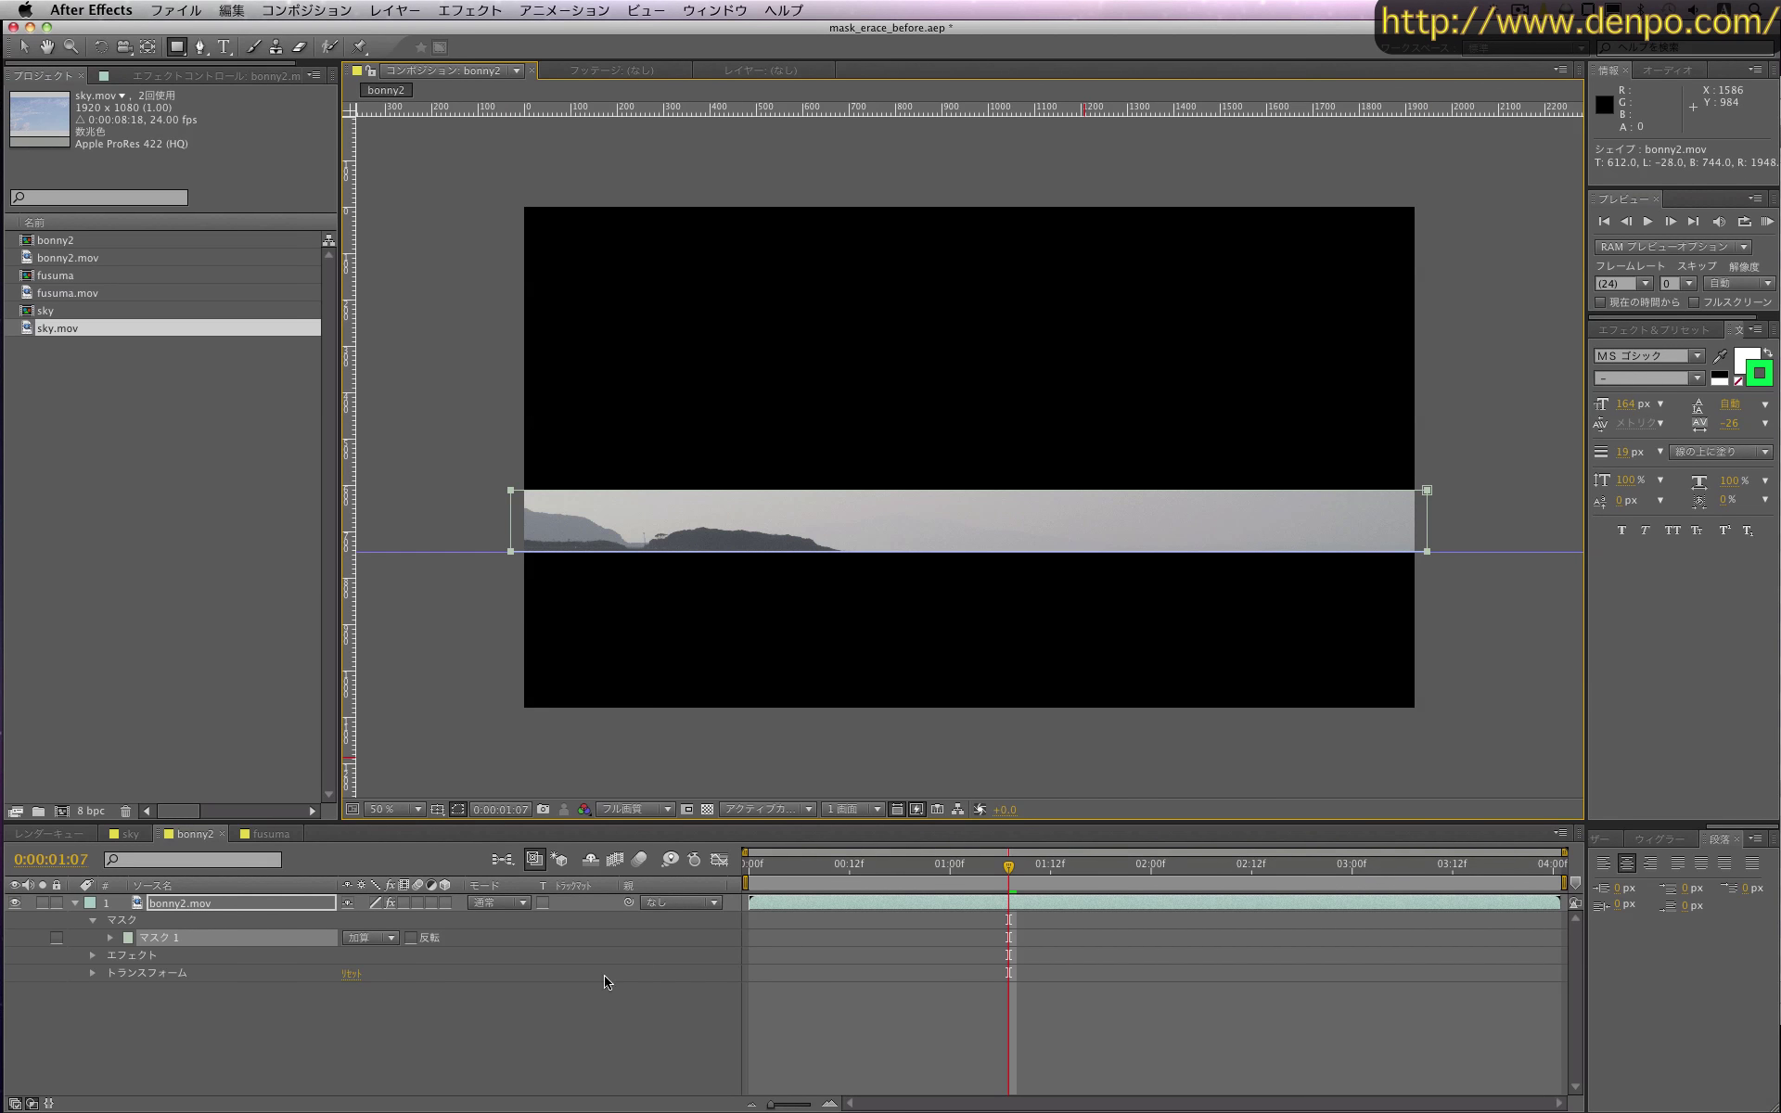
# Step: Invert the island mask and add a second bonny2.mov layer shifted 124 px down beneath it
pyautogui.click(468, 1053)
pyautogui.click(410, 938)
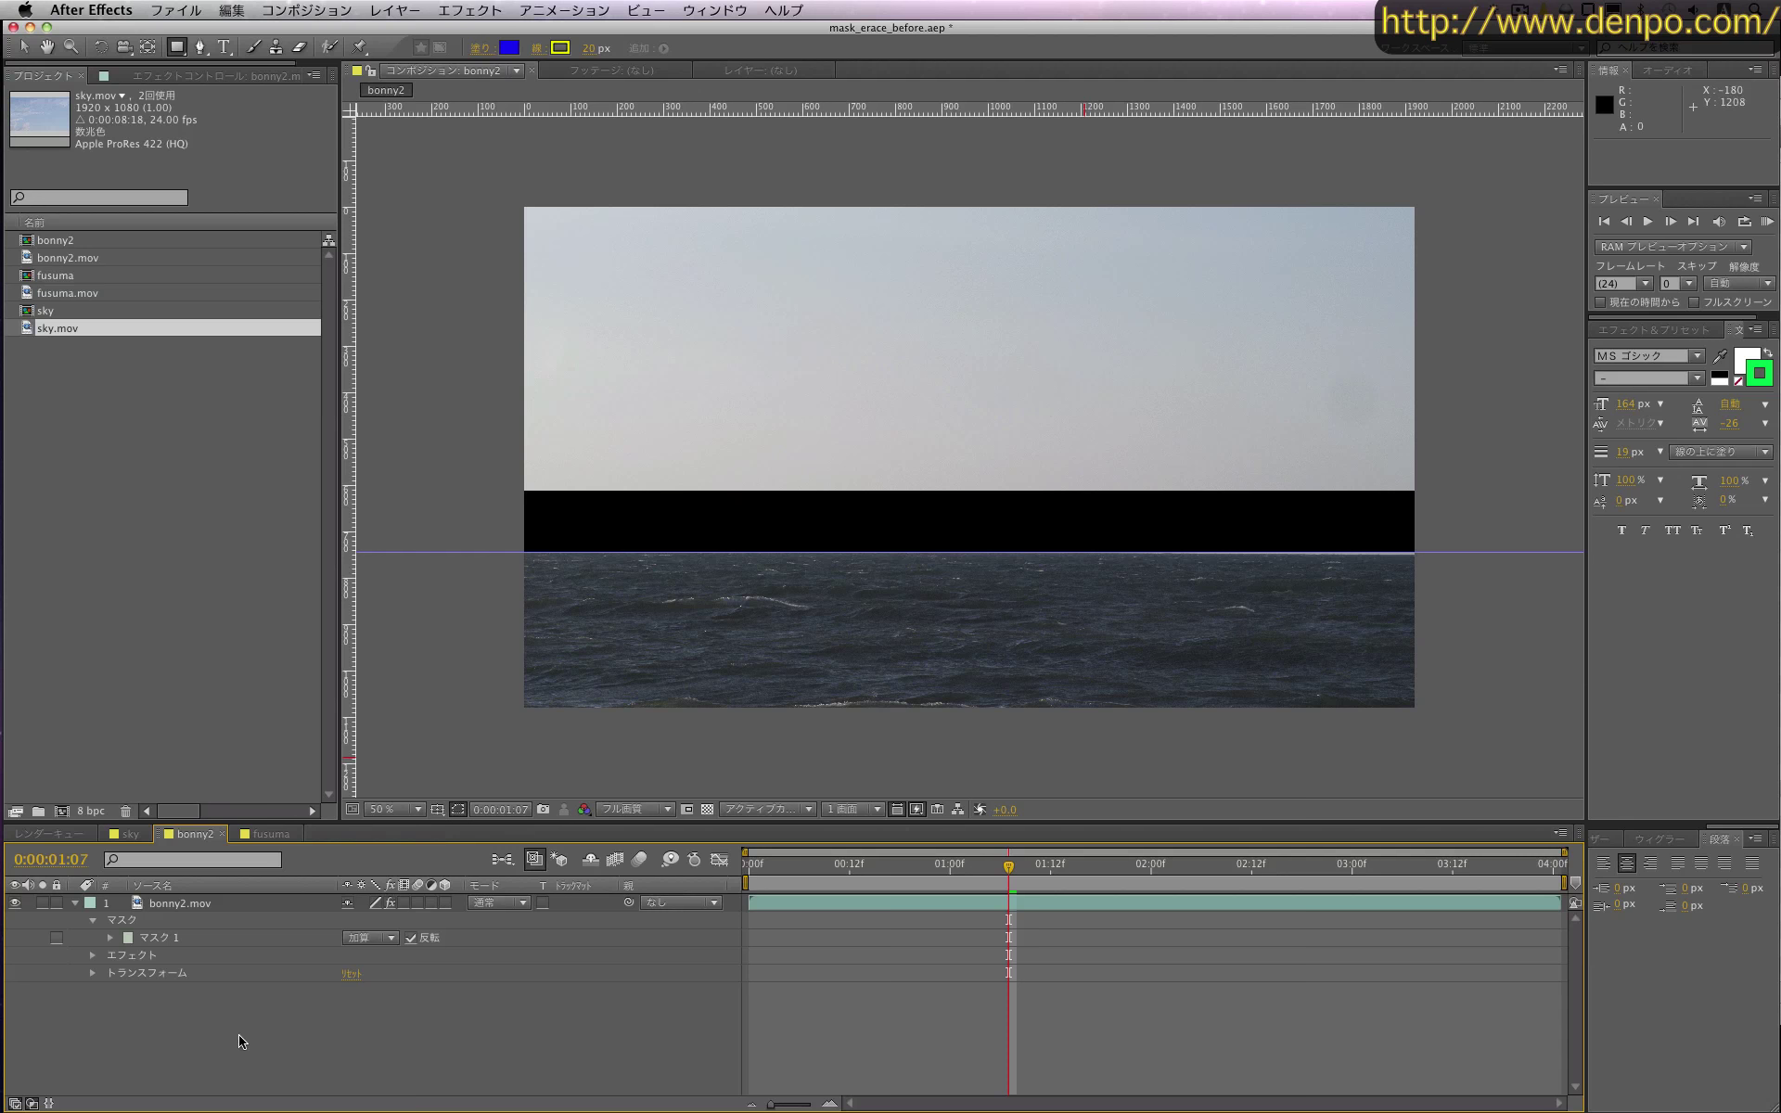
pyautogui.click(186, 905)
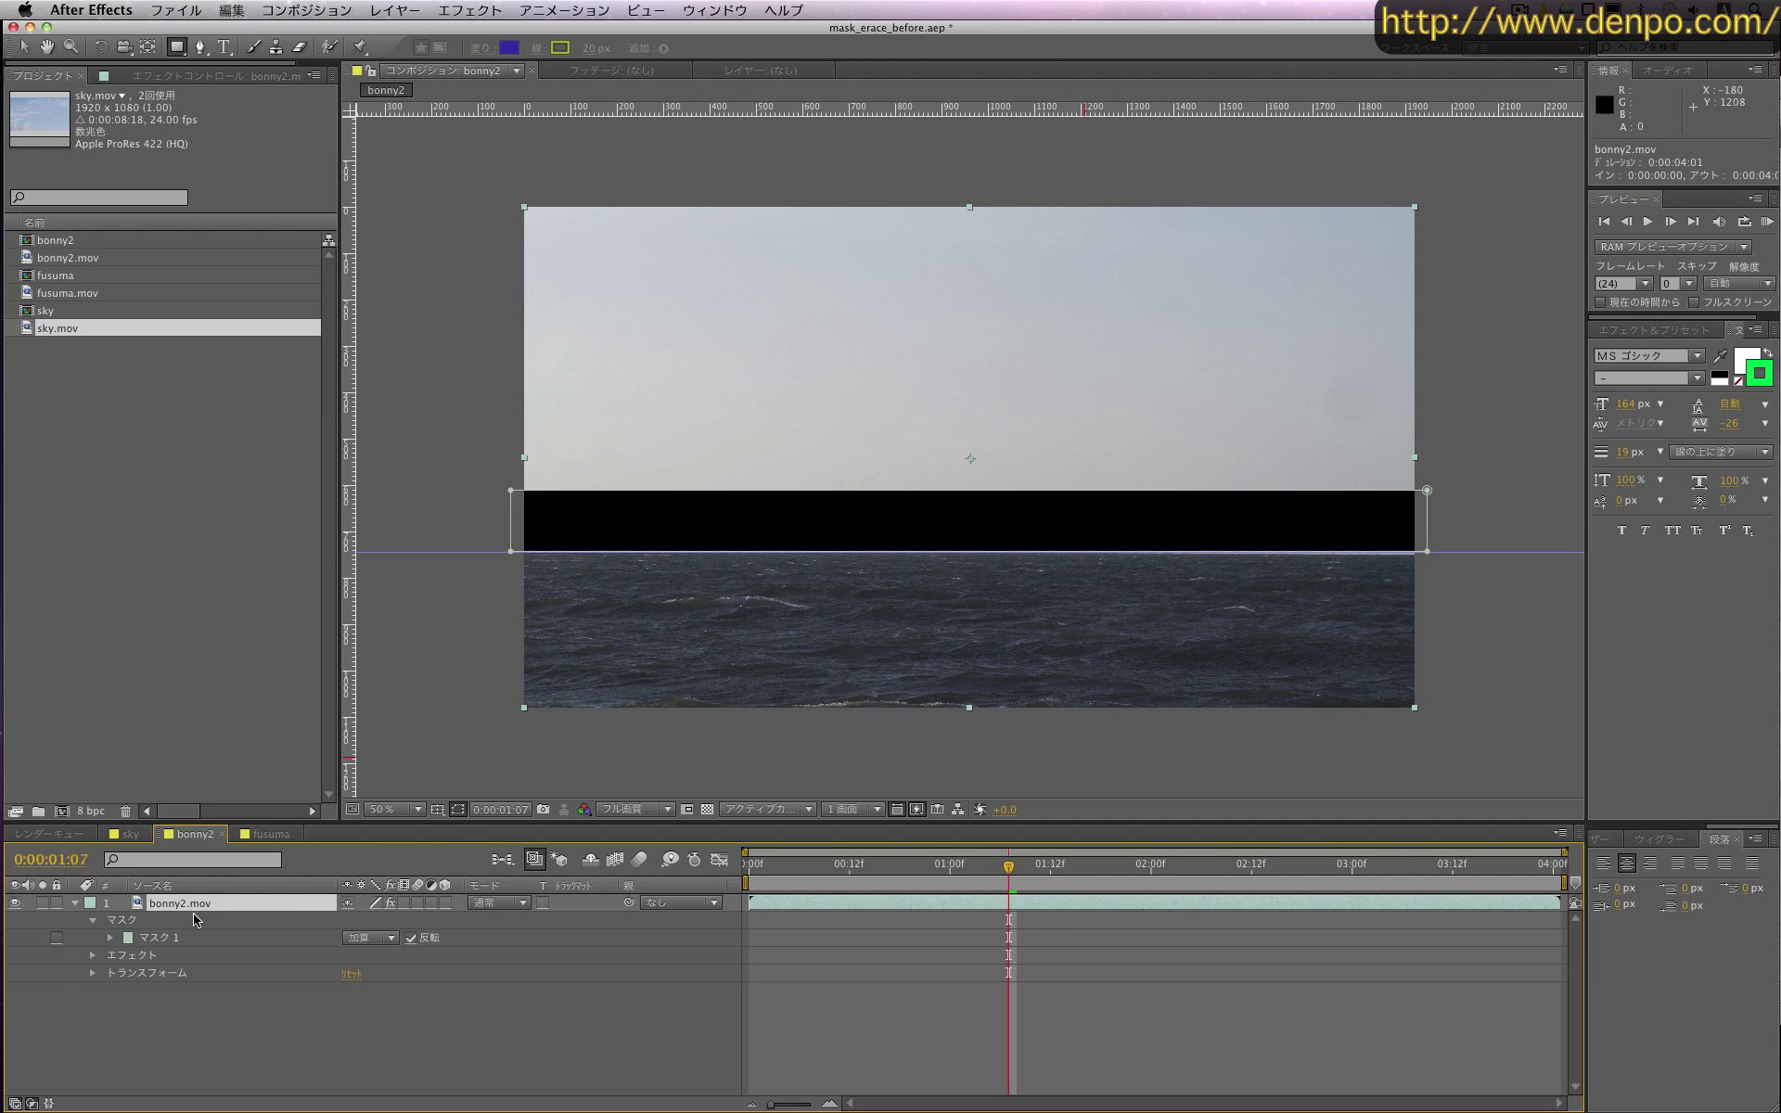
pyautogui.moveTo(33, 260); pyautogui.dragTo(102, 1004)
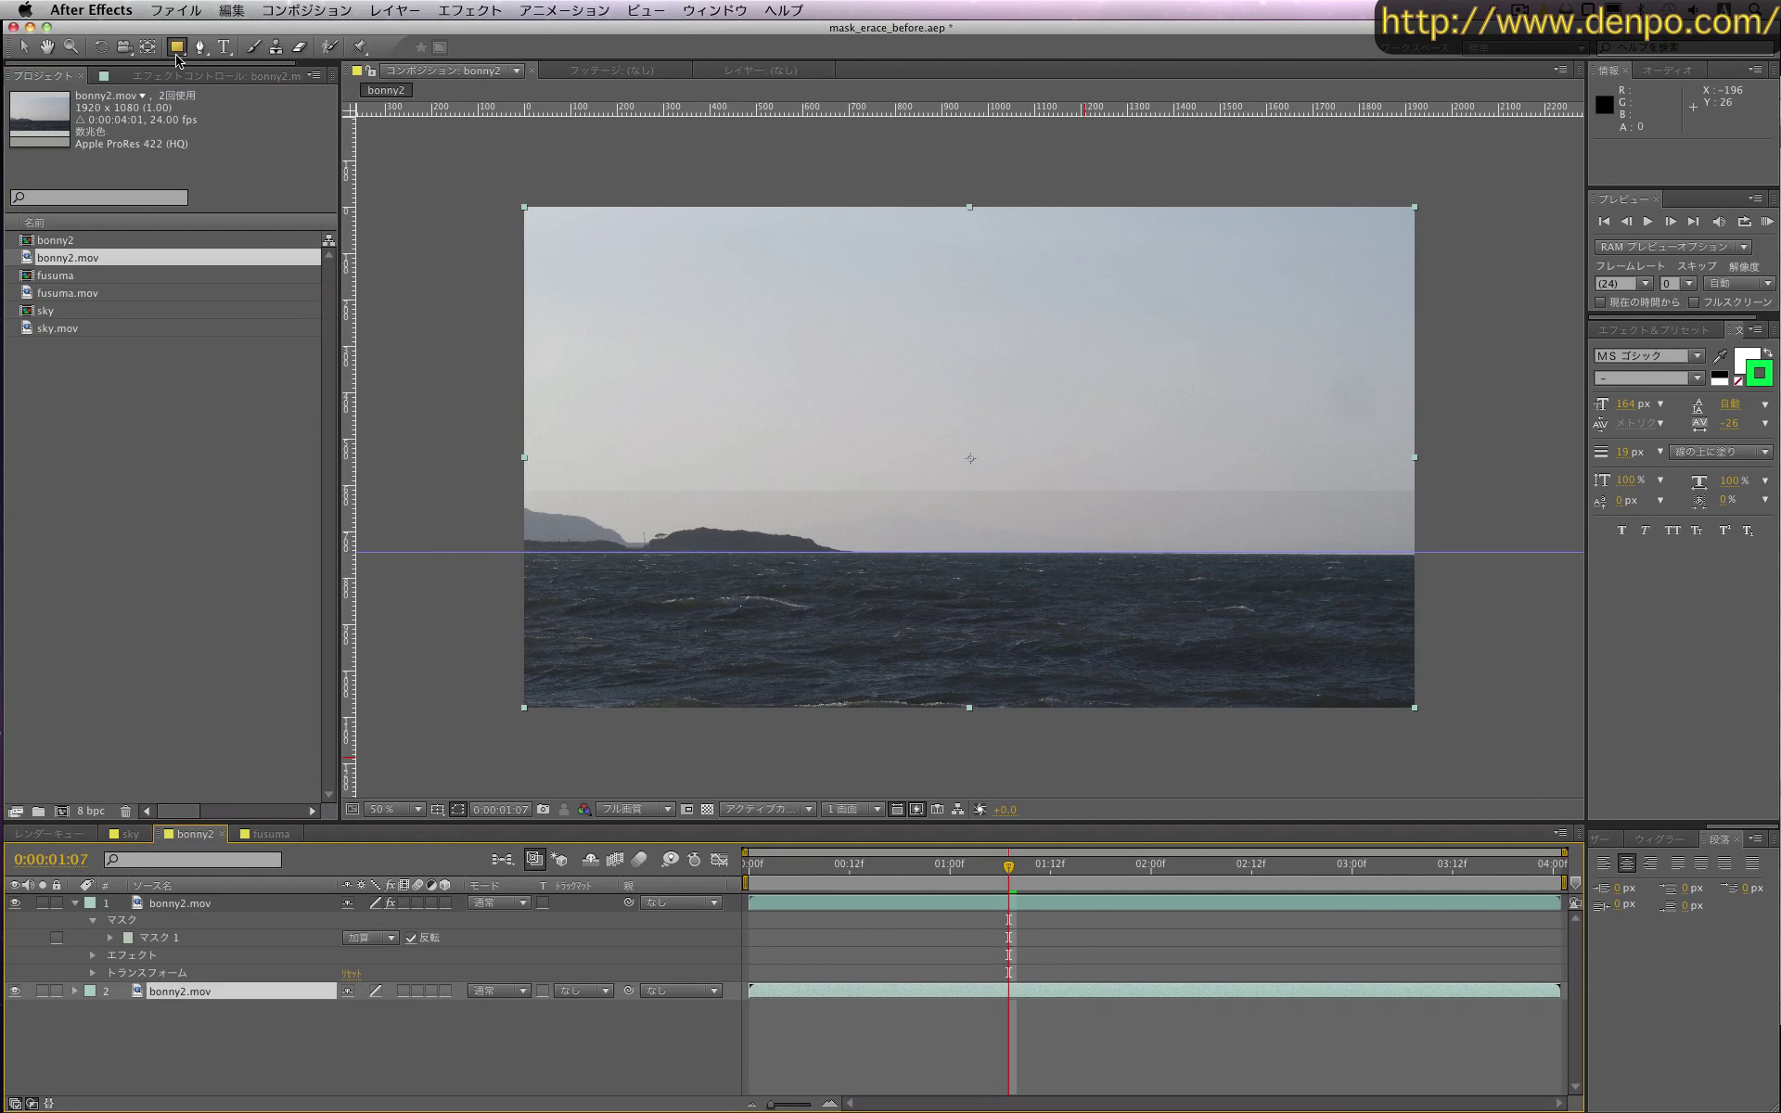
pyautogui.click(25, 47)
pyautogui.moveTo(826, 516); pyautogui.dragTo(833, 578)
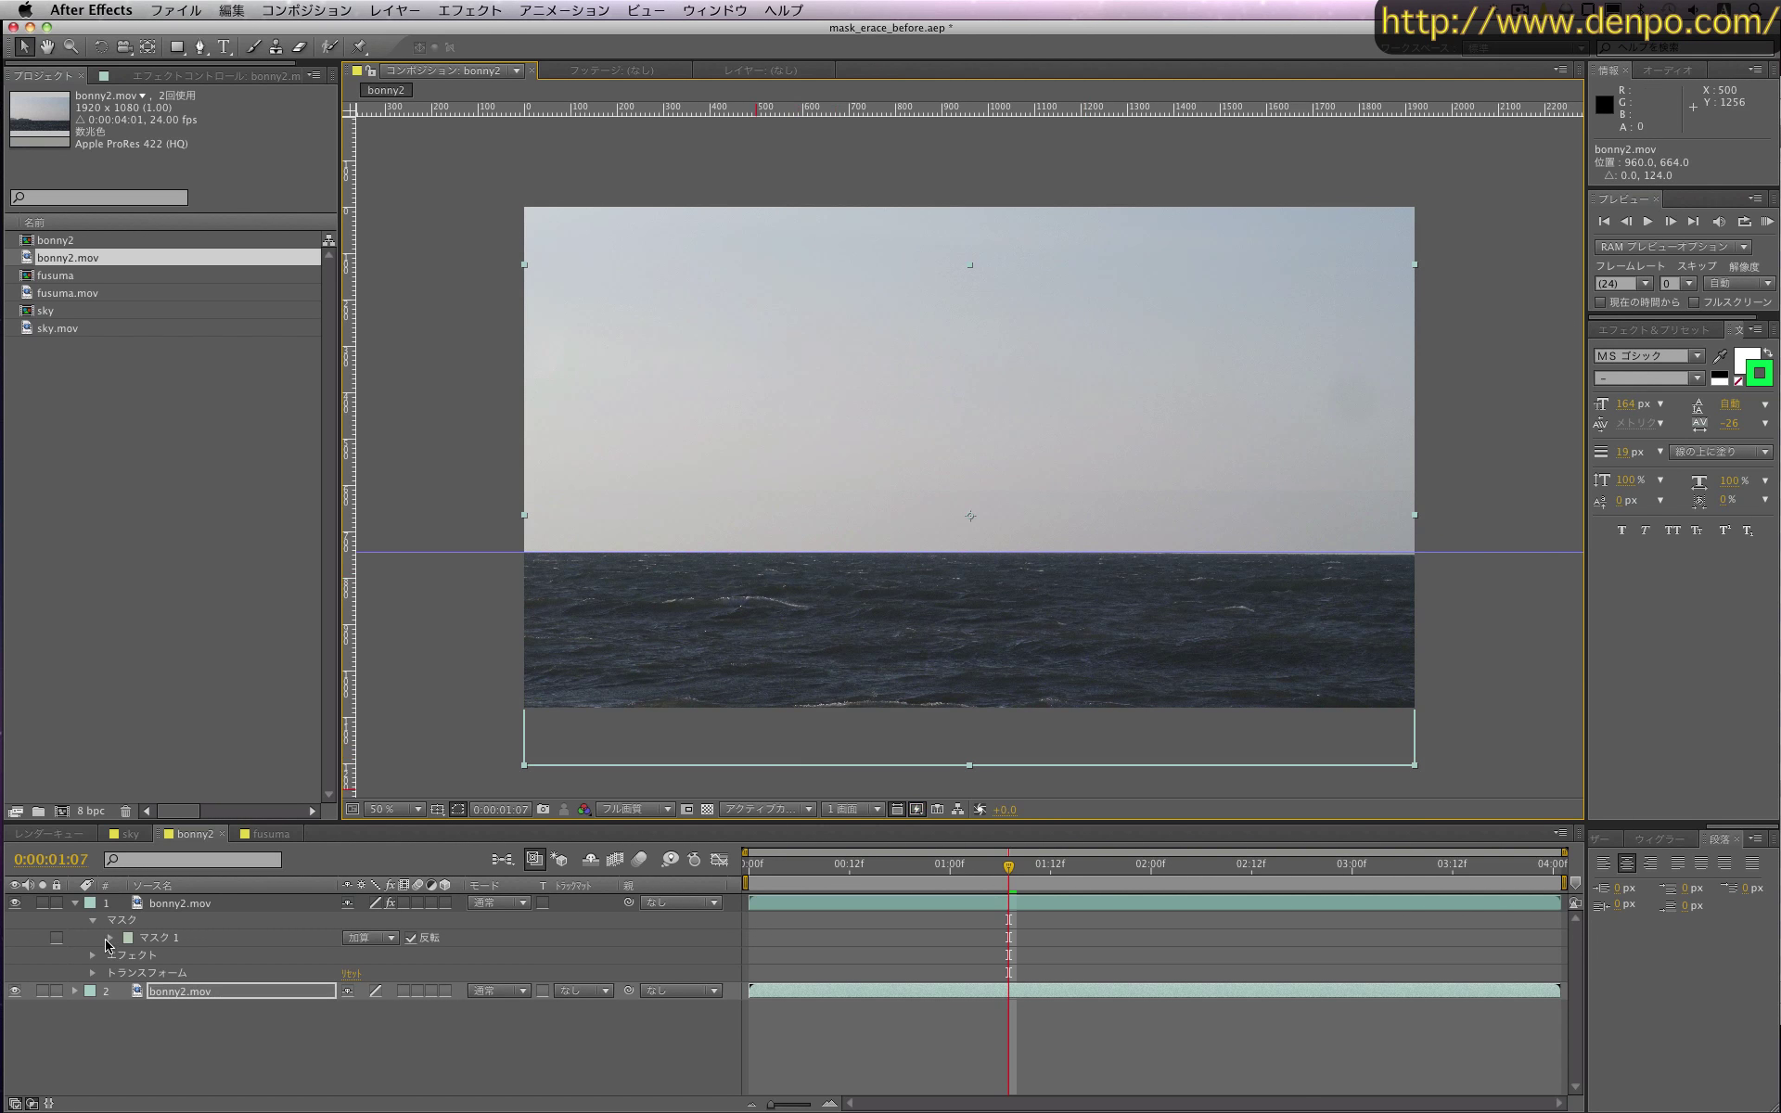
pyautogui.click(109, 938)
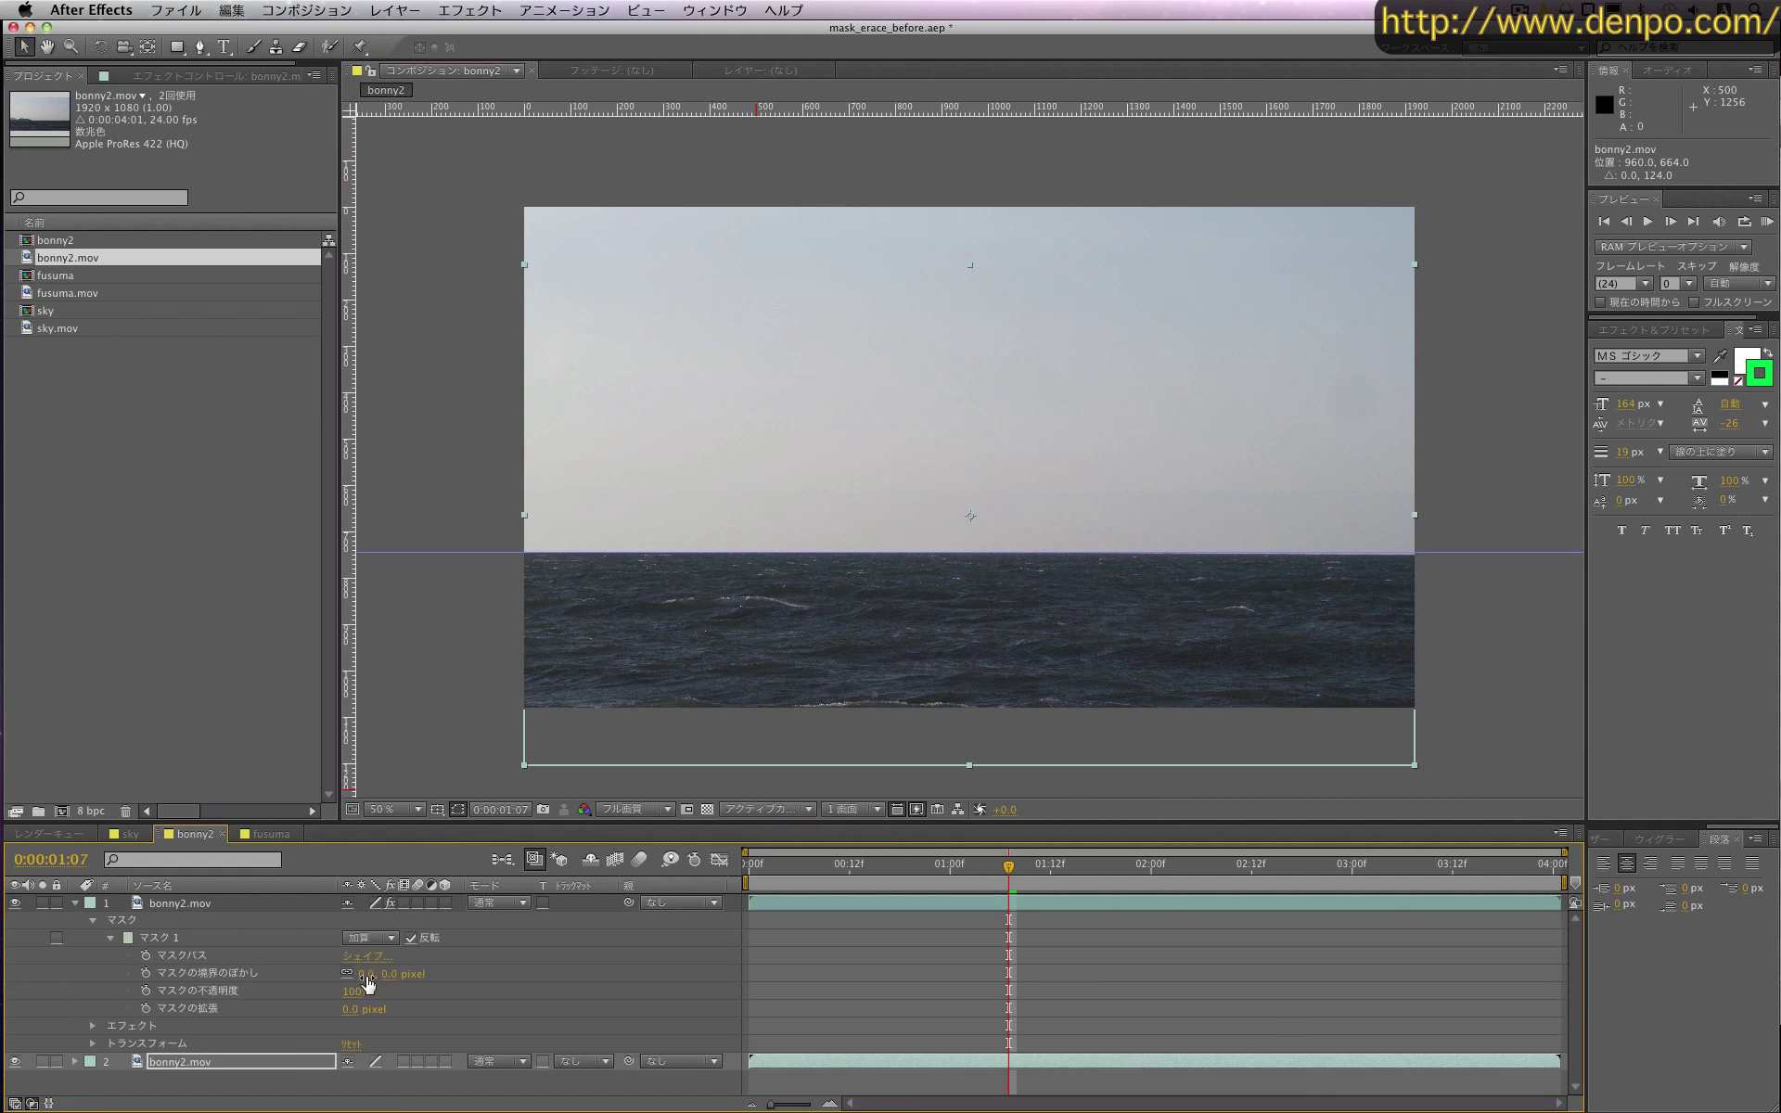
# Step: Give the island mask an 11-pixel feather and 4-pixel expansion, then remove the horizon guide
pyautogui.moveTo(368, 975); pyautogui.dragTo(380, 977)
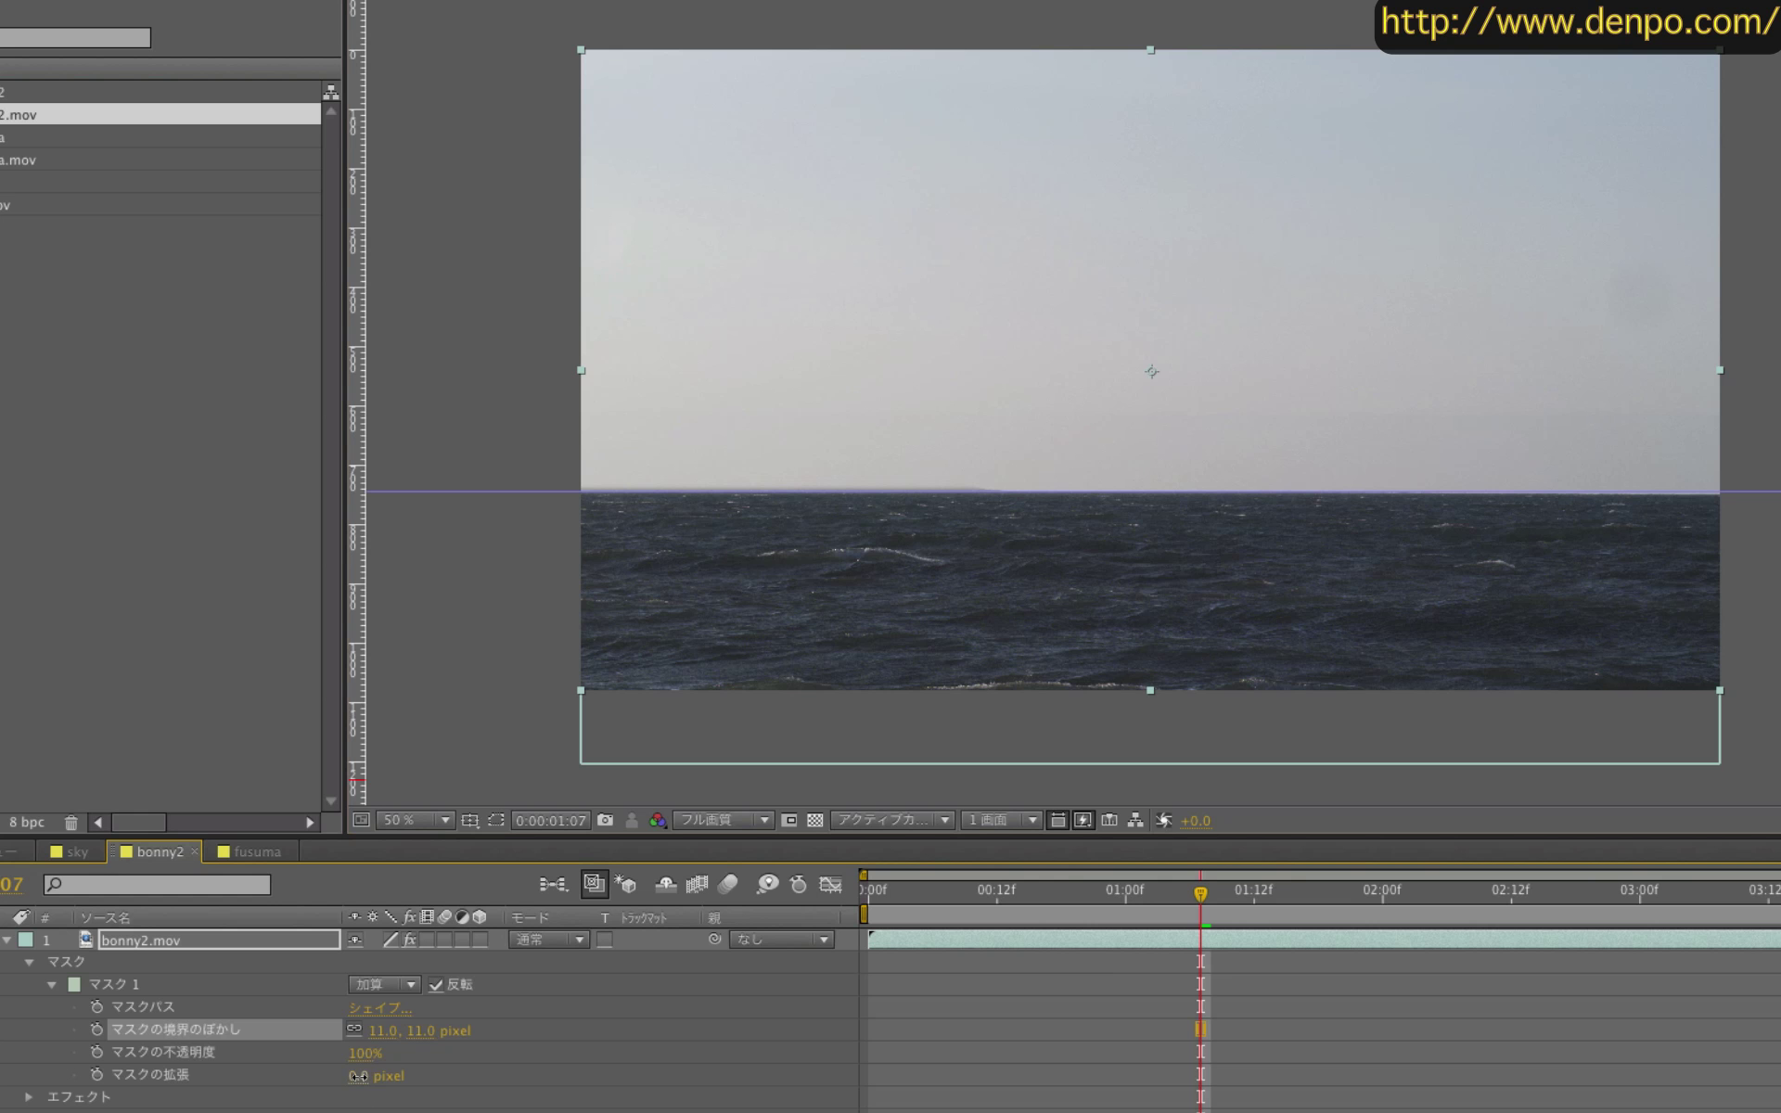
pyautogui.moveTo(358, 1078); pyautogui.dragTo(366, 1079)
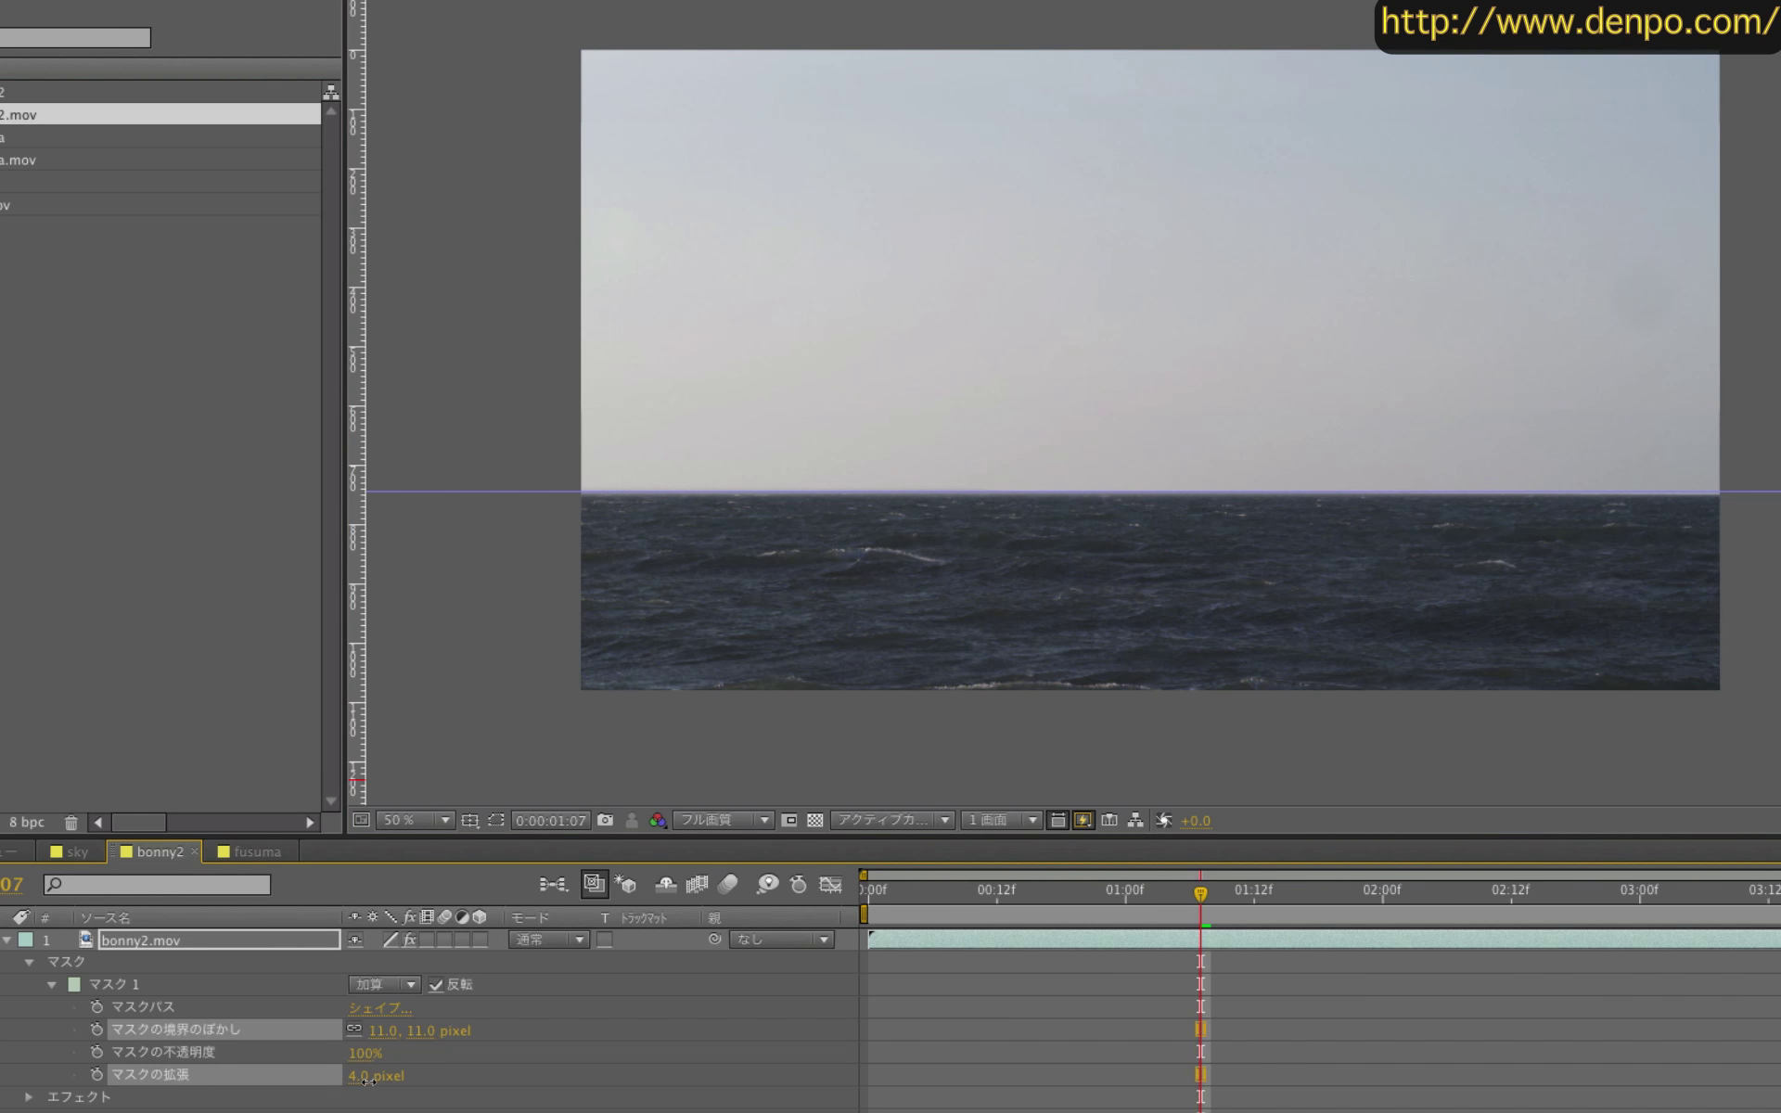
pyautogui.click(447, 783)
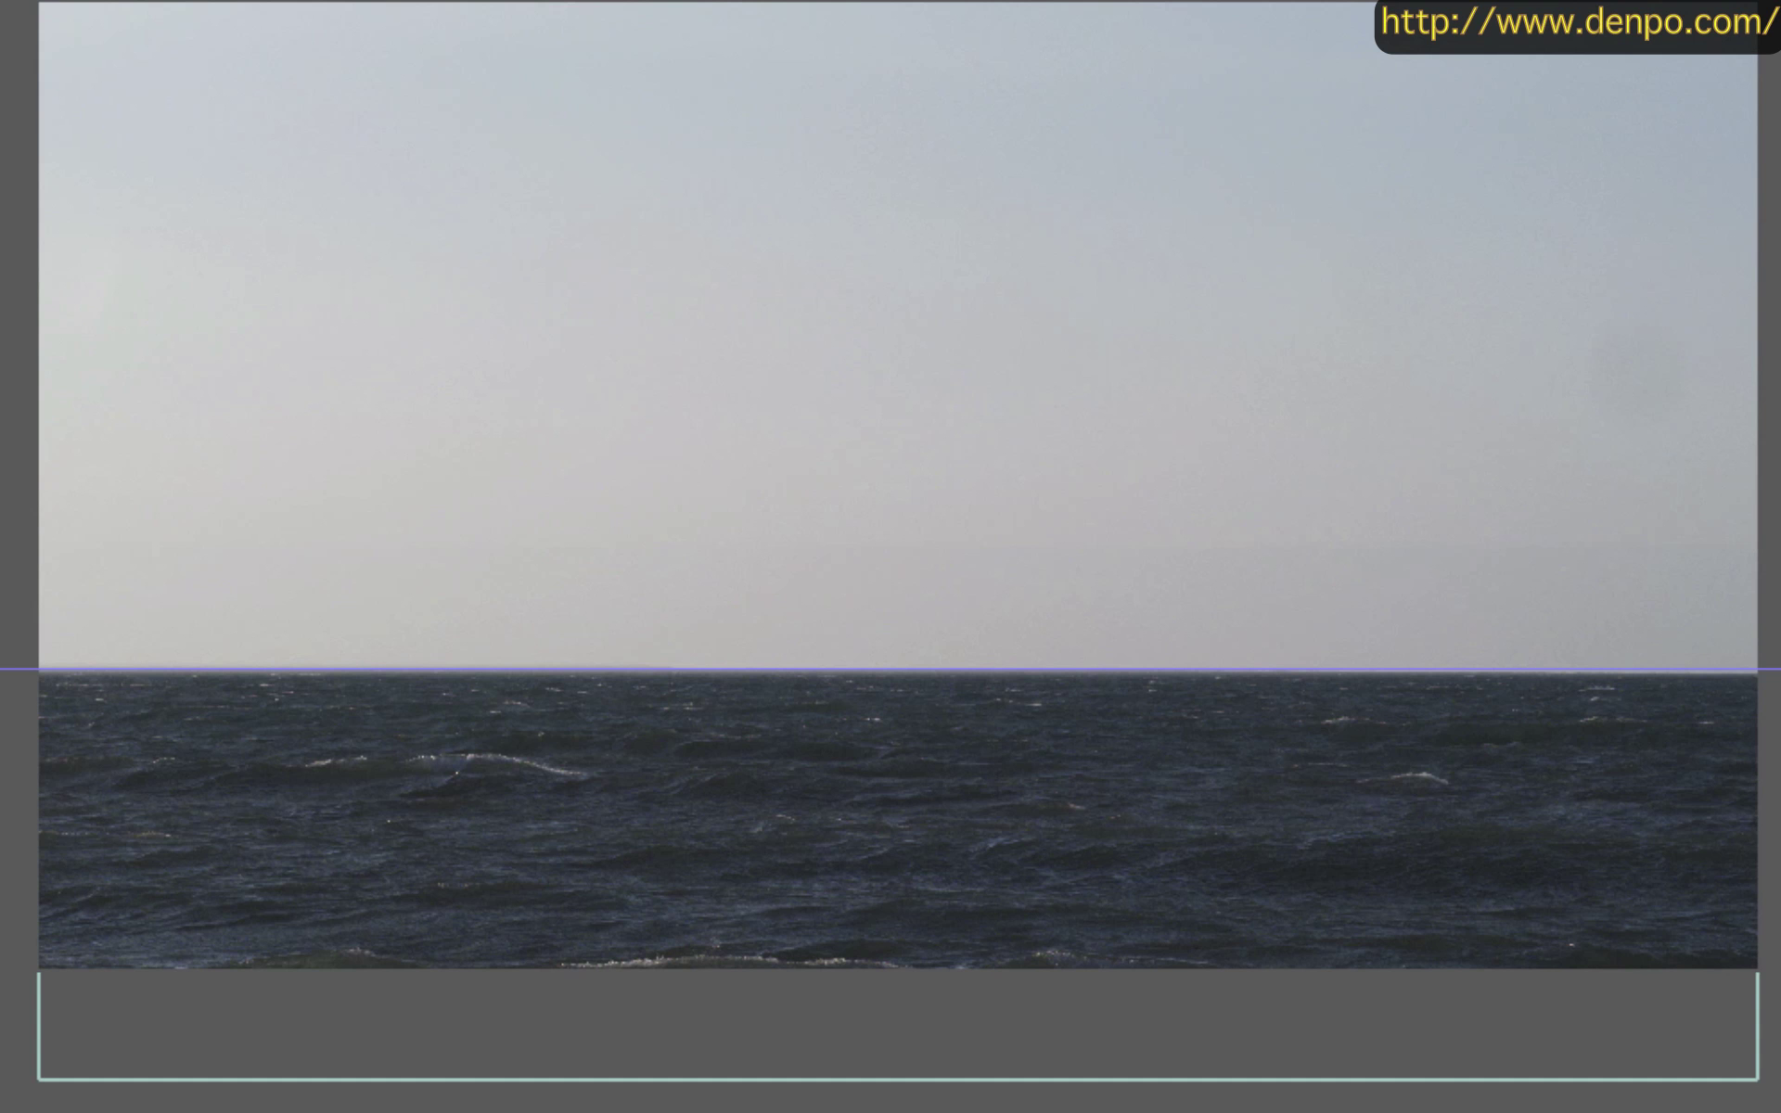
pyautogui.moveTo(183, 670); pyautogui.dragTo(183, 5)
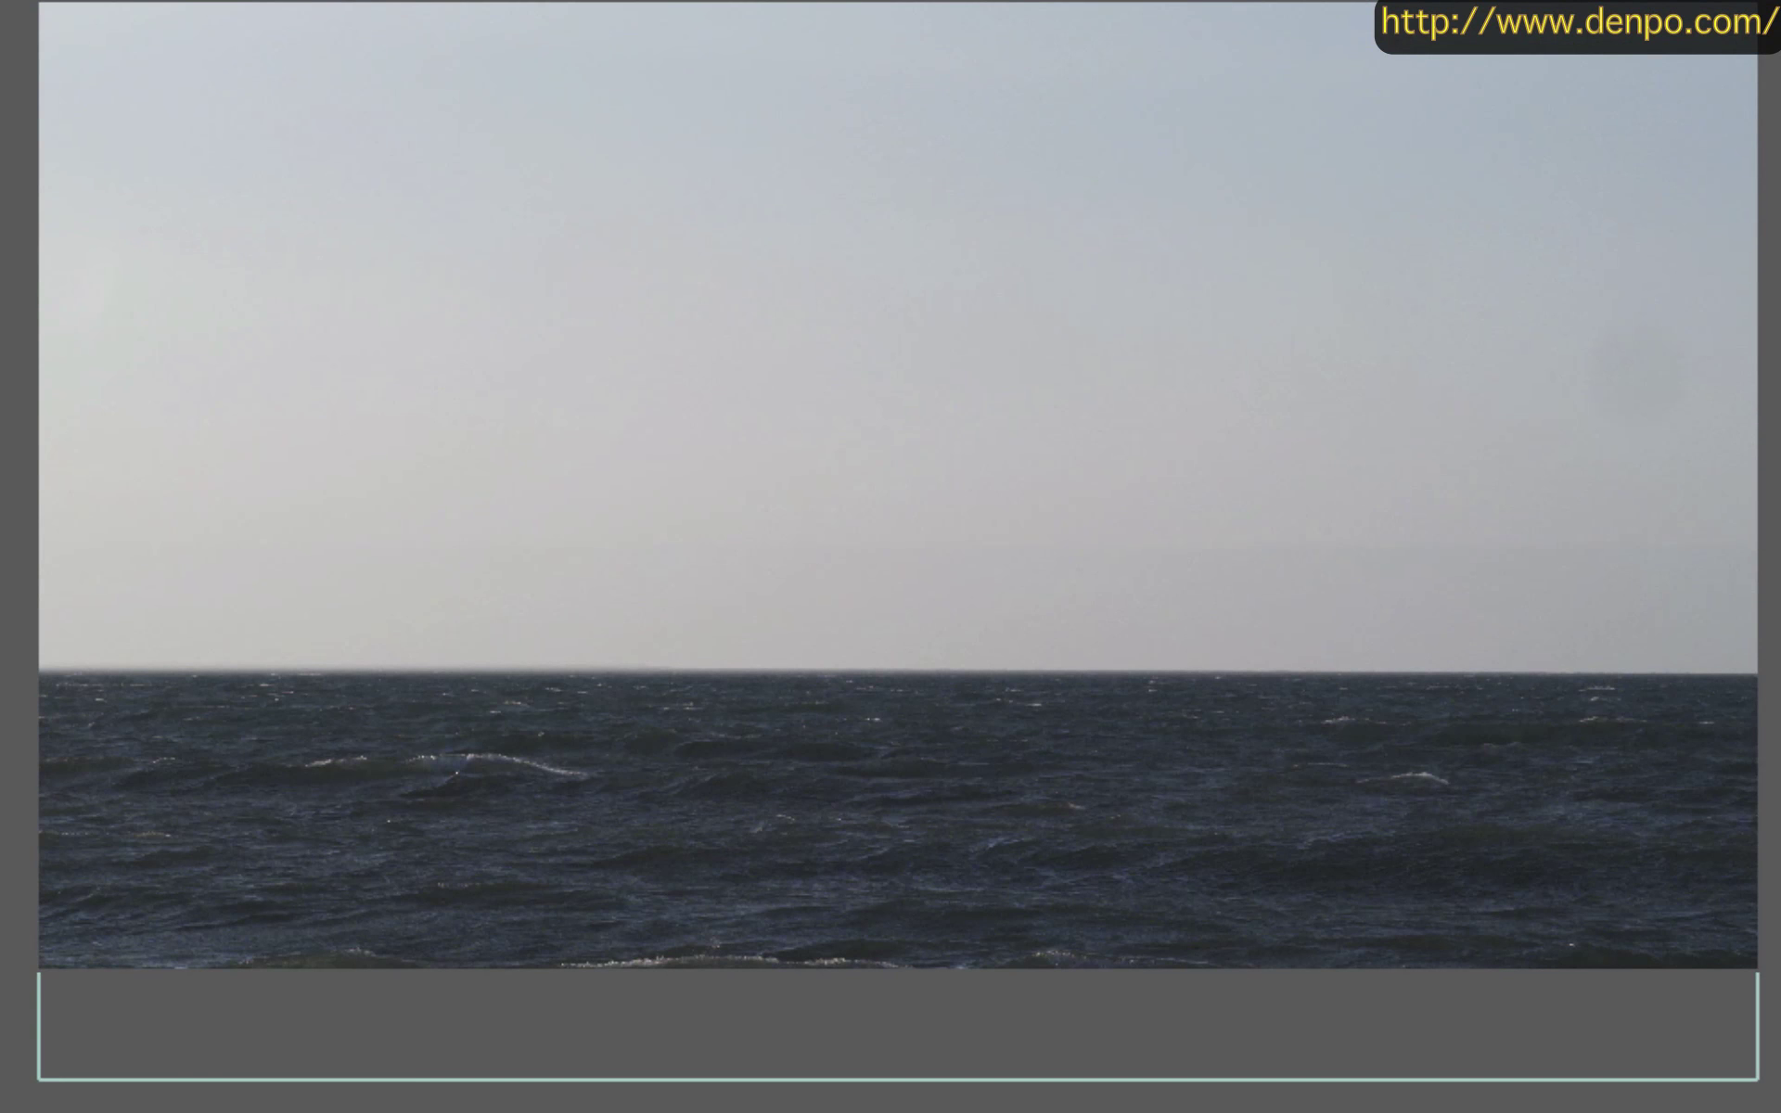